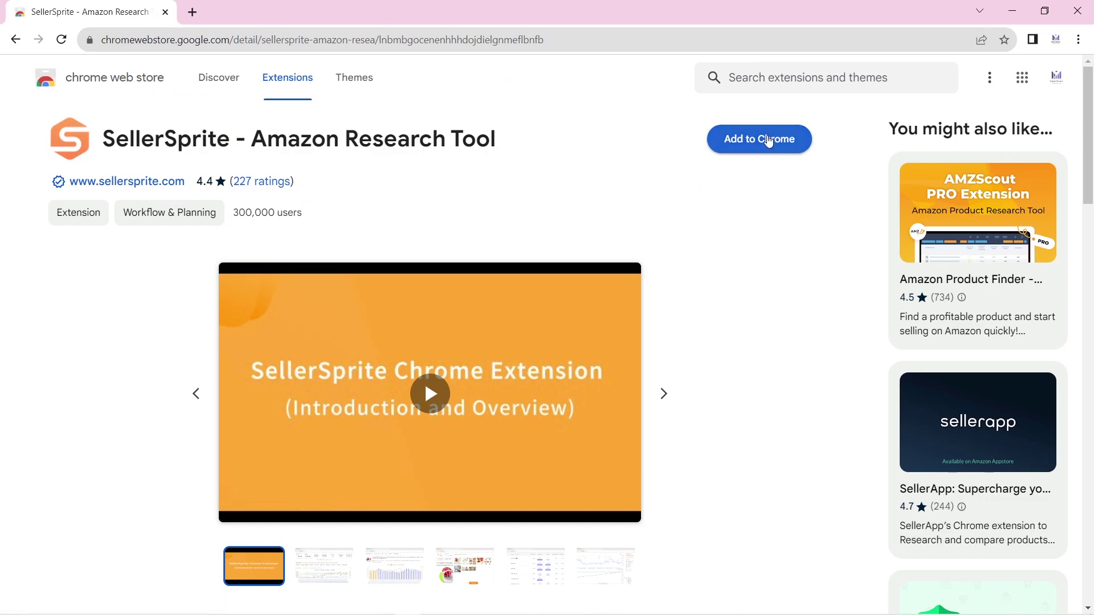
Step: Add the SellerSprite - Amazon Research Tool extension to Chrome and dismiss the installation notice
{"action": "left_click", "coordinate": [768, 141]}
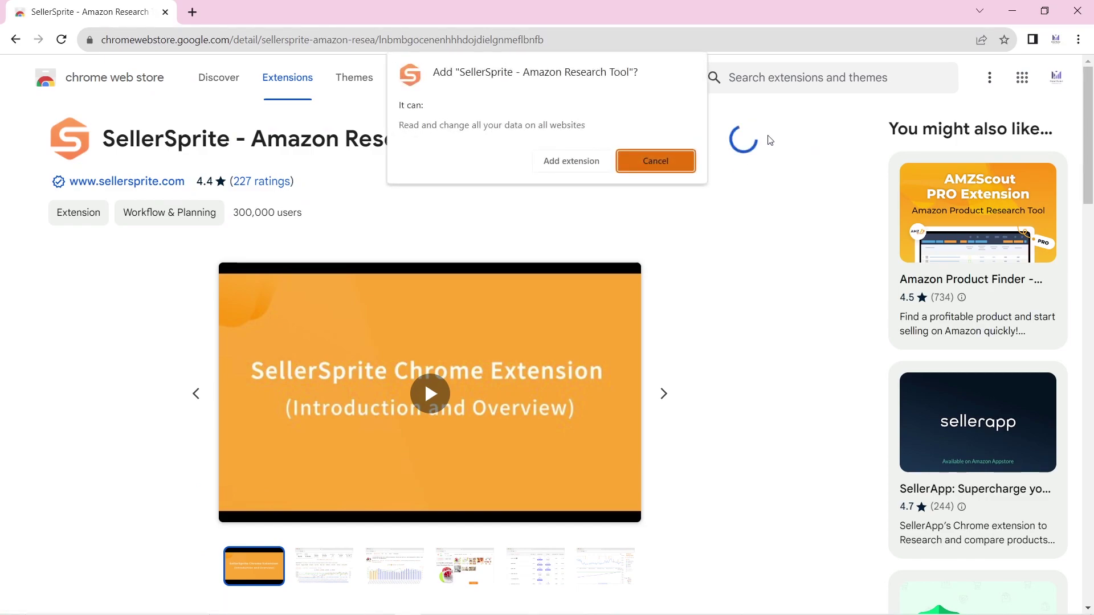
{"action": "left_click", "coordinate": [548, 166]}
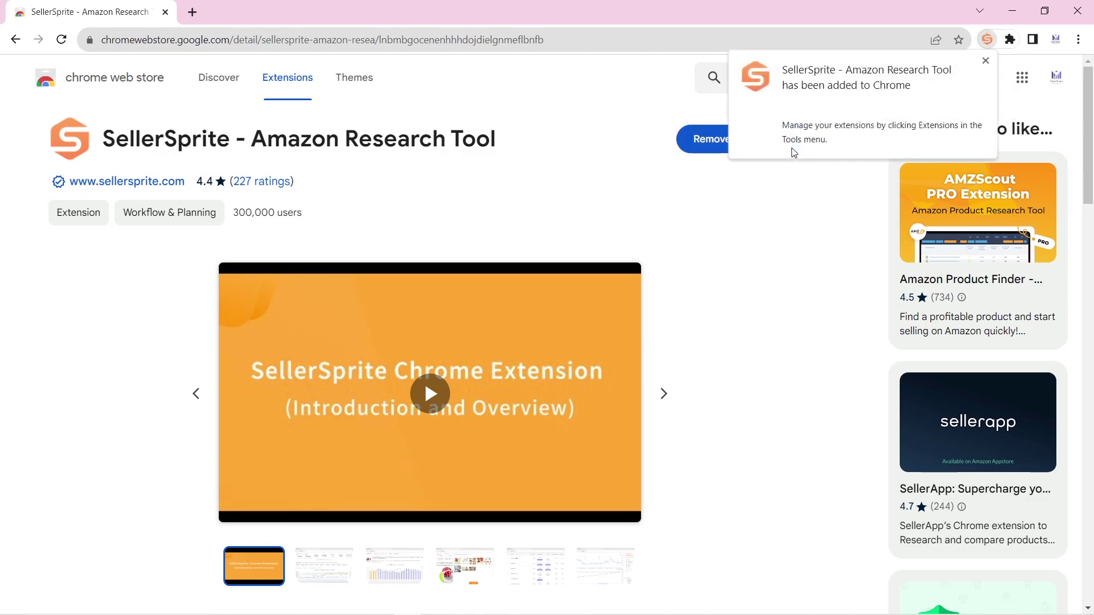
{"action": "left_click", "coordinate": [986, 60]}
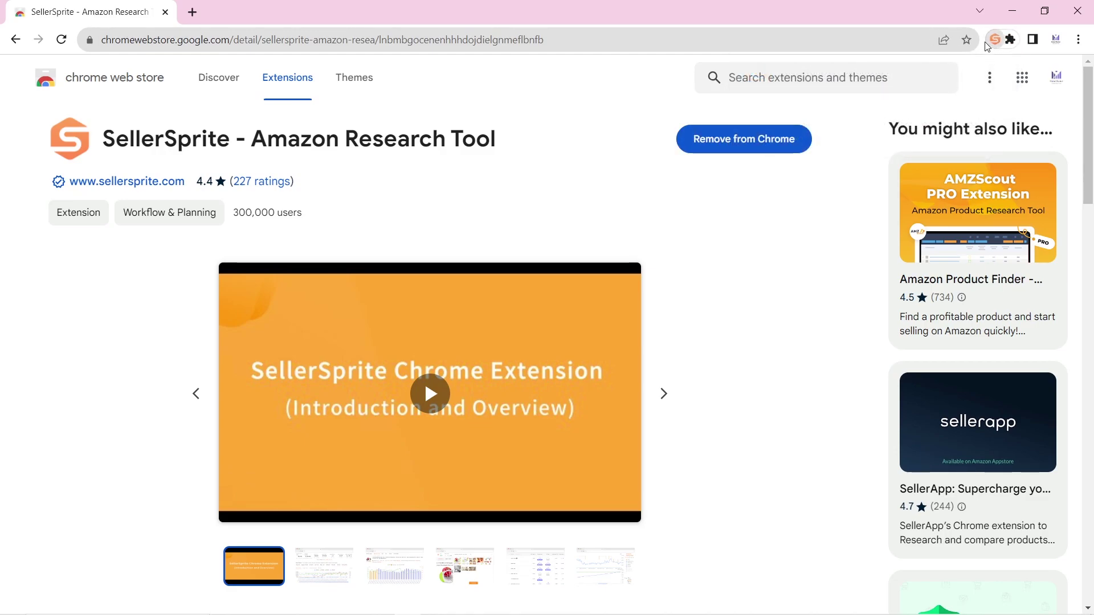
Step: Open the SellerSprite extension and enable it on its default Amazon page
{"action": "left_click", "coordinate": [1010, 39]}
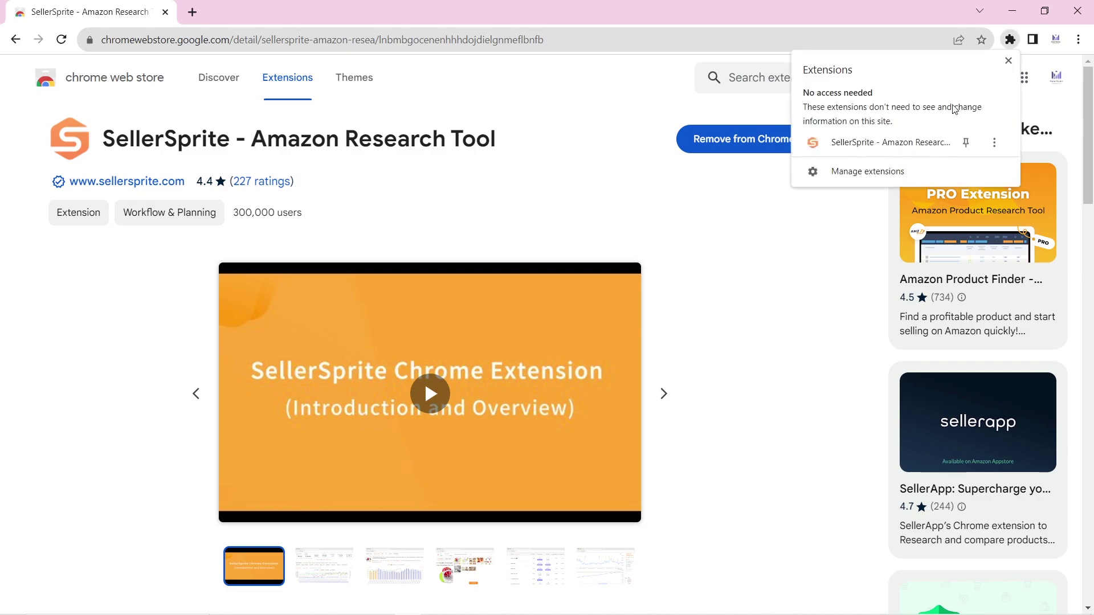
{"action": "left_click", "coordinate": [925, 143]}
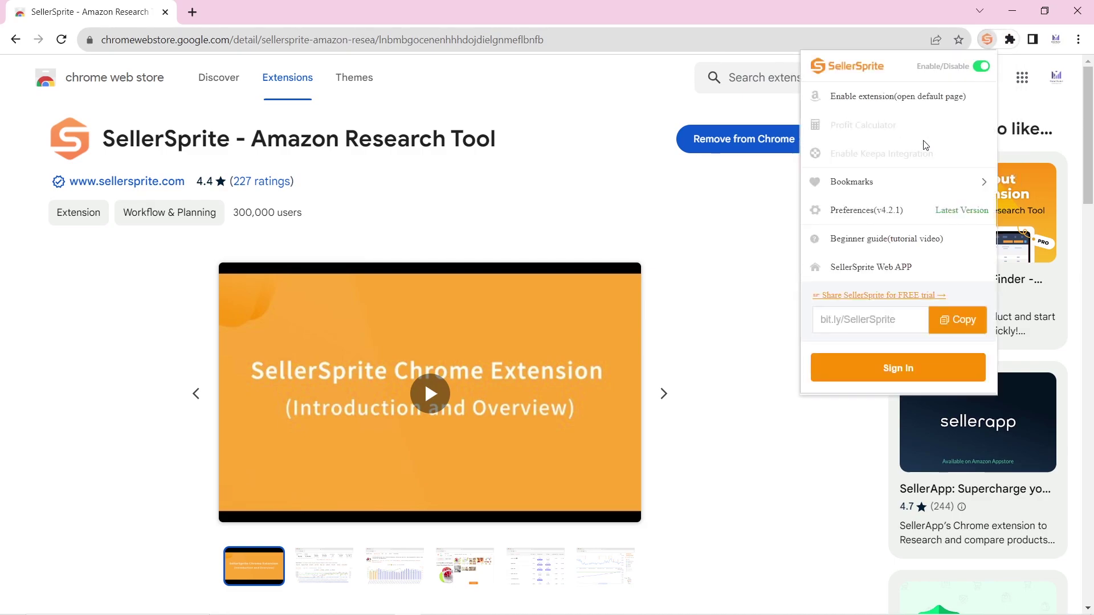
{"action": "left_click", "coordinate": [925, 106]}
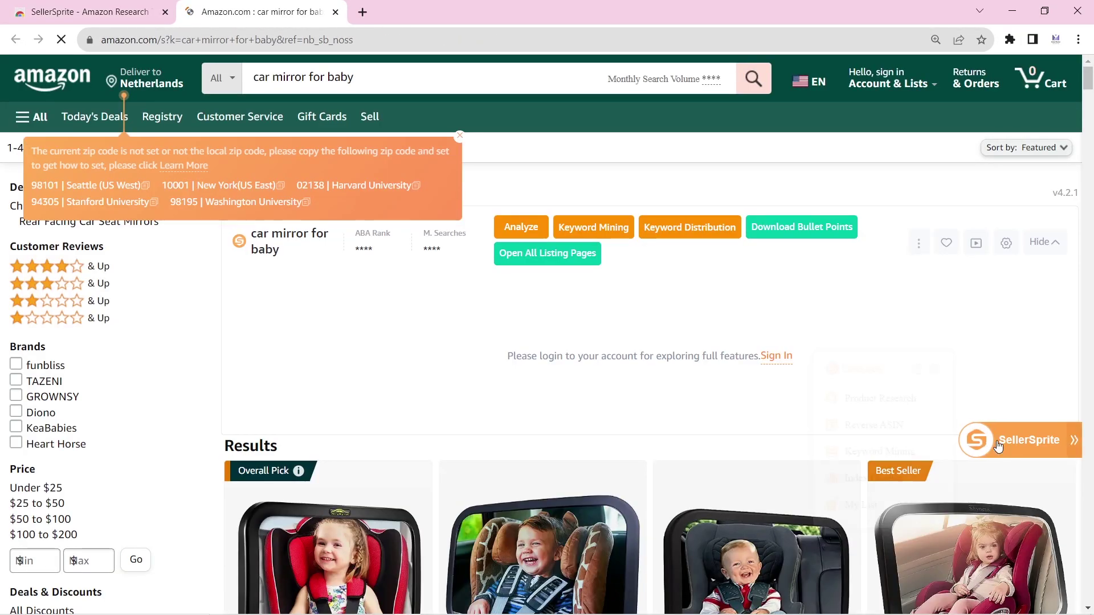
Step: Open the SellerSprite sign-in form on the Amazon results page and go to its account sign-up page
{"action": "mouse_move", "coordinate": [984, 444]}
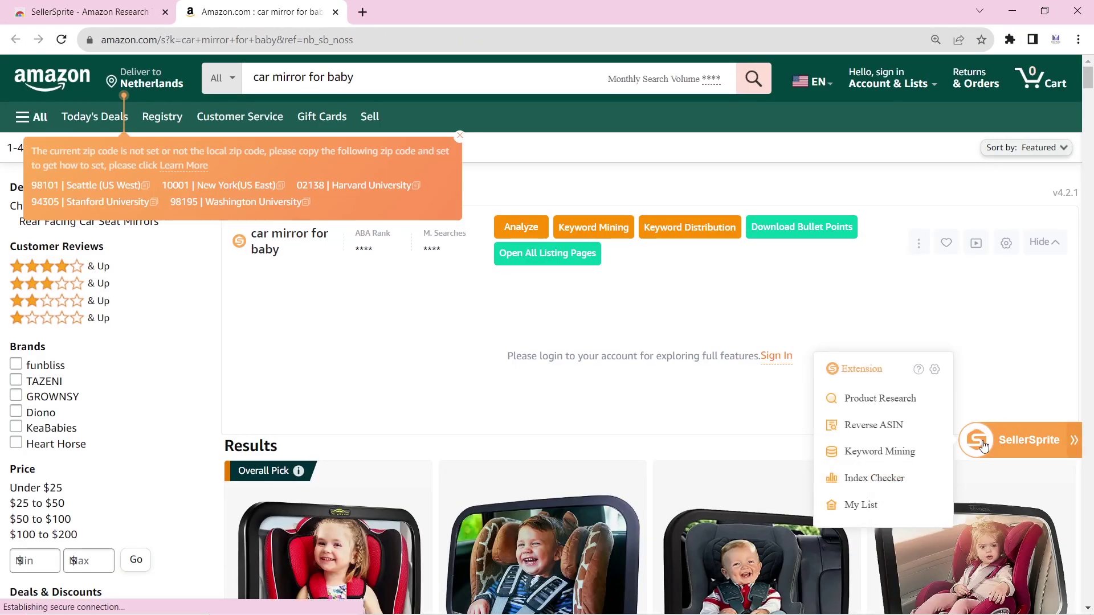
{"action": "left_click", "coordinate": [984, 445]}
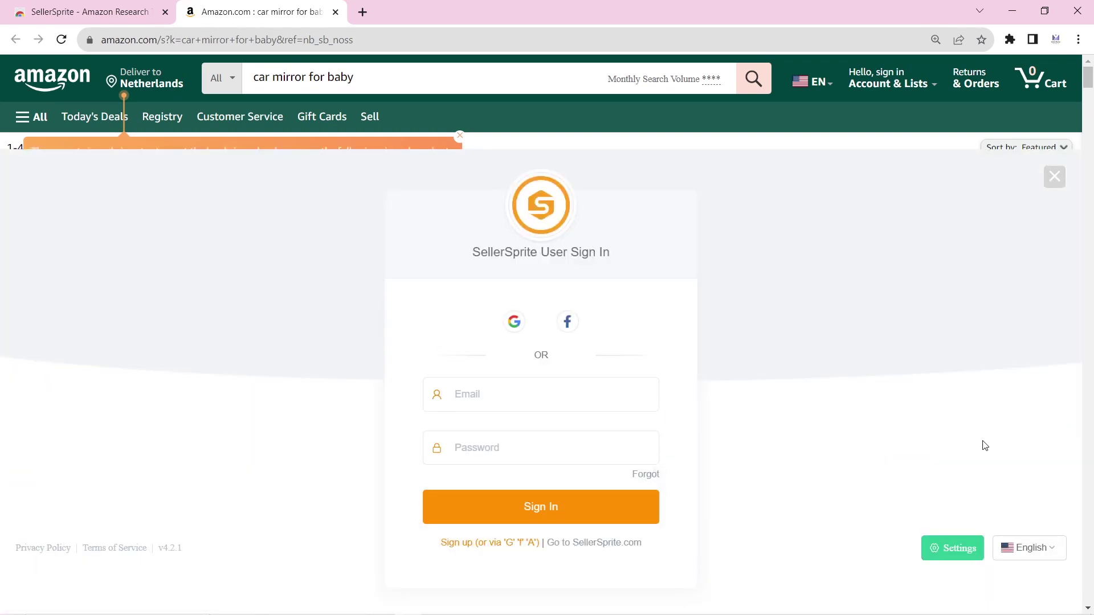
{"action": "scroll", "coordinate": [626, 379], "scroll_direction": "down", "scroll_amount": 2}
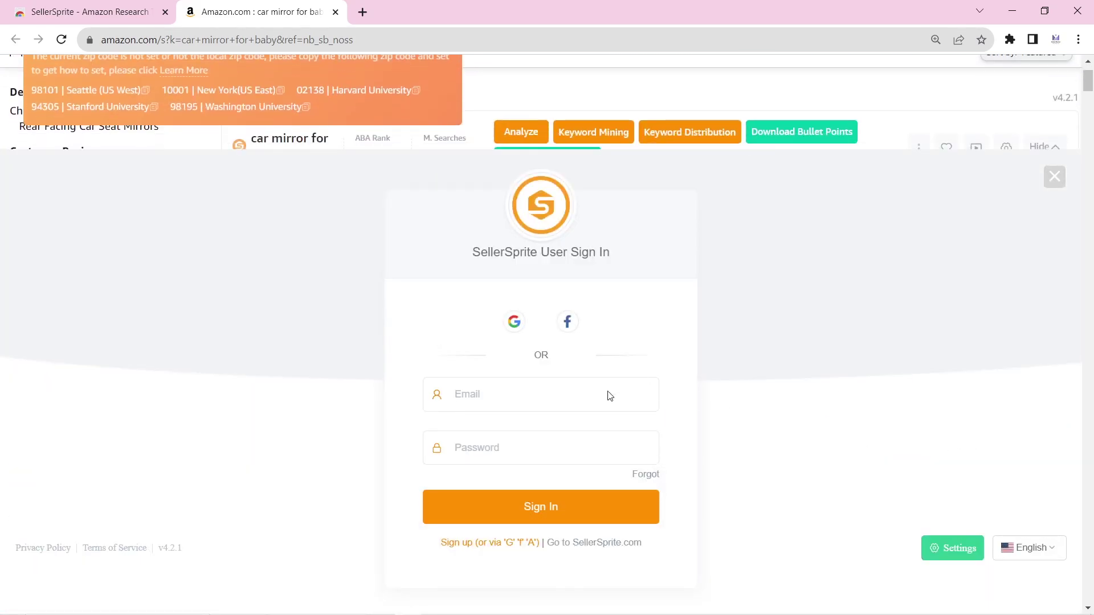
{"action": "left_click", "coordinate": [460, 544]}
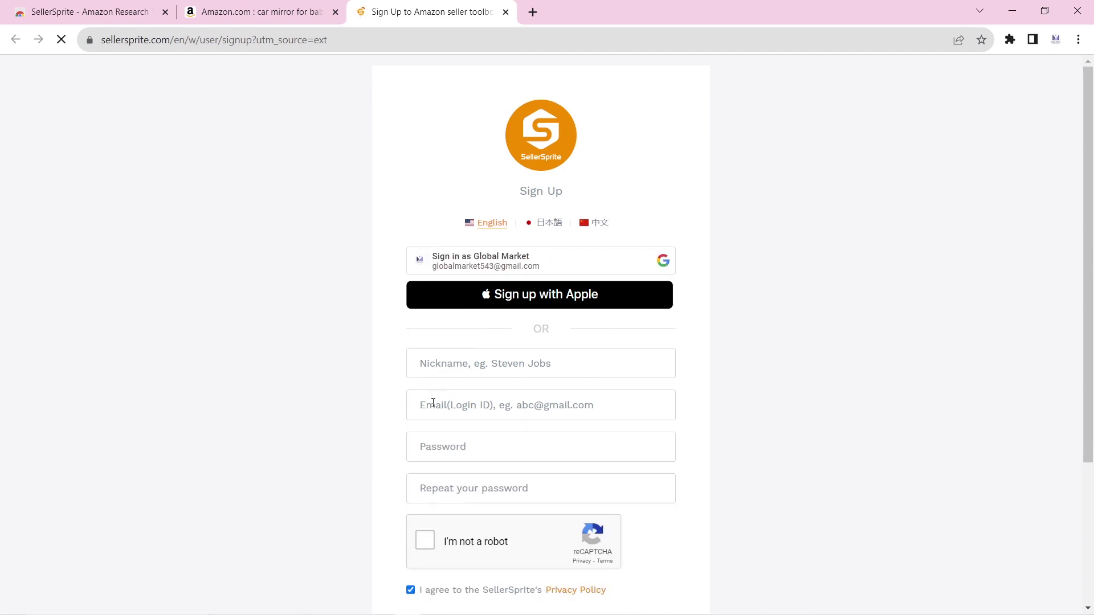
Step: Look over the sign-up form, switch to the sign-in page and return to the Amazon results by closing it
{"action": "scroll", "coordinate": [430, 519], "scroll_direction": "down", "scroll_amount": 3}
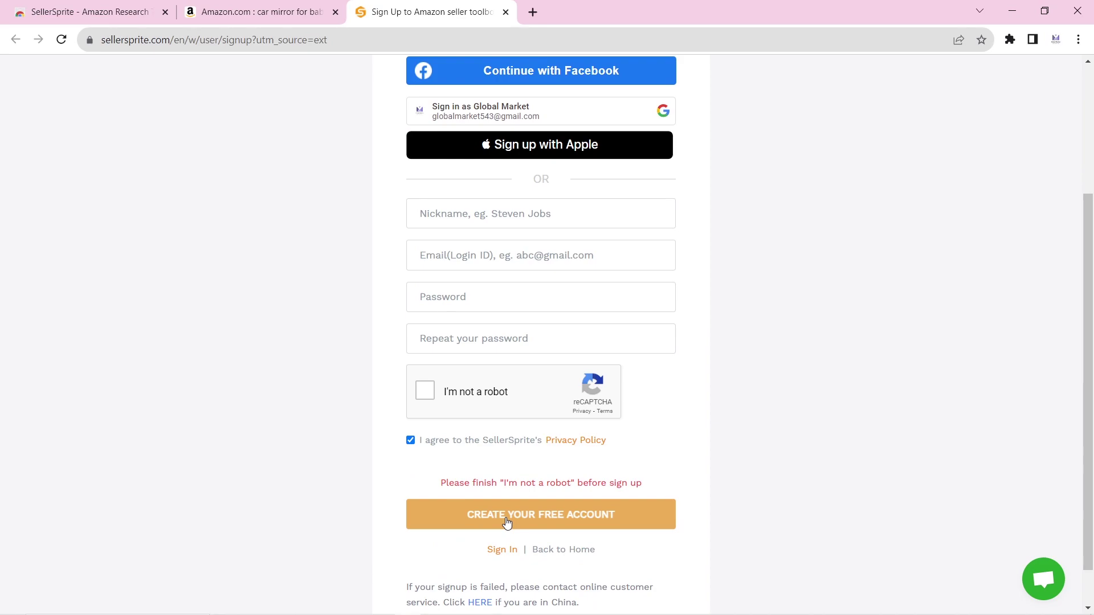
{"action": "left_click", "coordinate": [501, 551]}
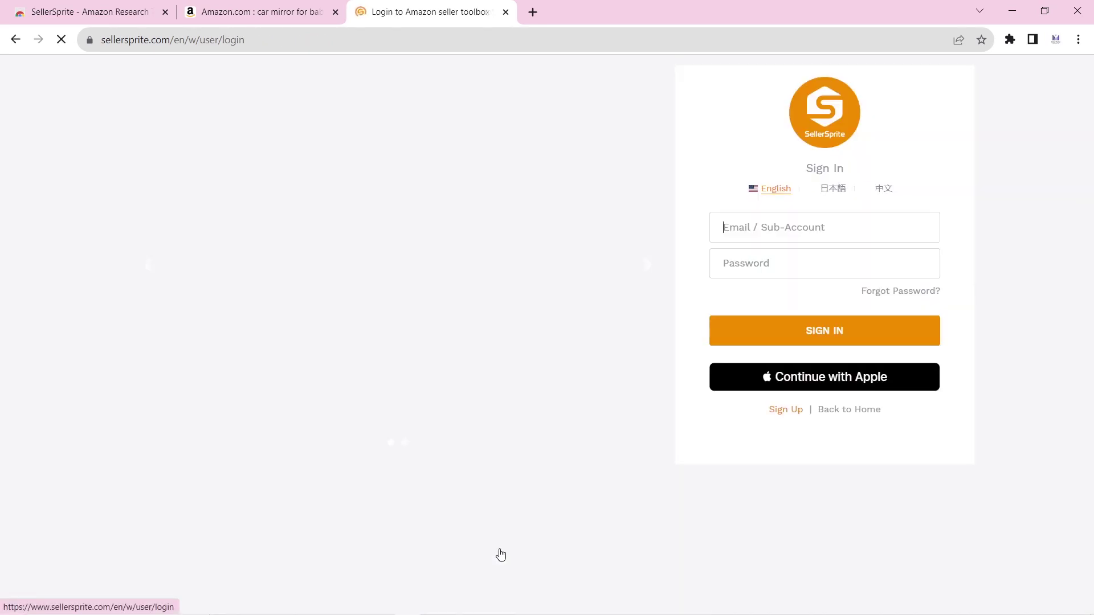
{"action": "key", "text": "ctrl+w"}
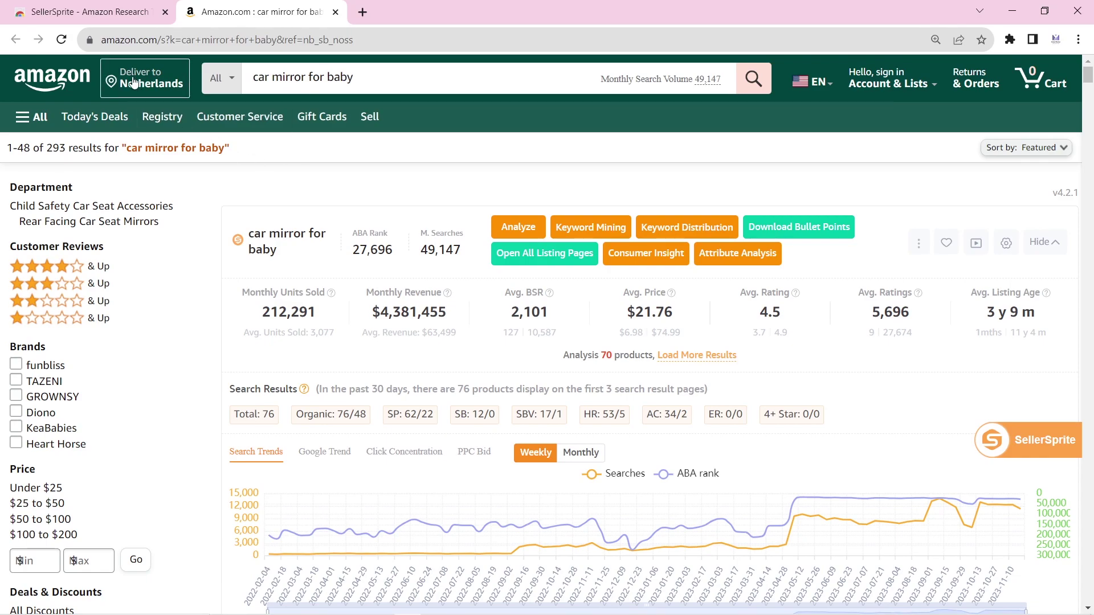
Step: View Amazon's delivery location options and close them without choosing another location
{"action": "left_click", "coordinate": [132, 83]}
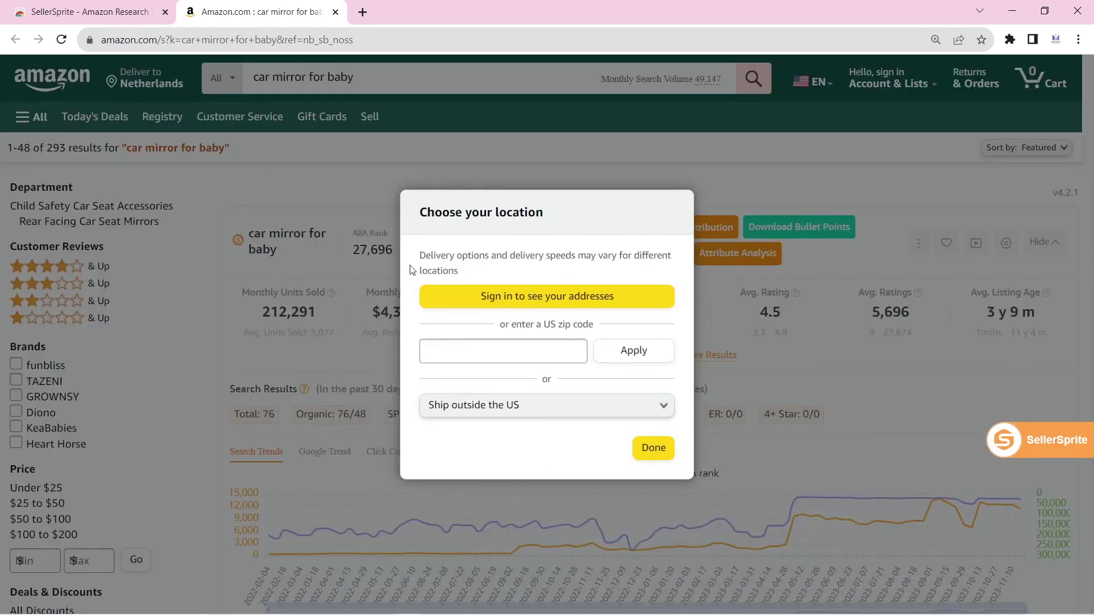
{"action": "left_click", "coordinate": [648, 450]}
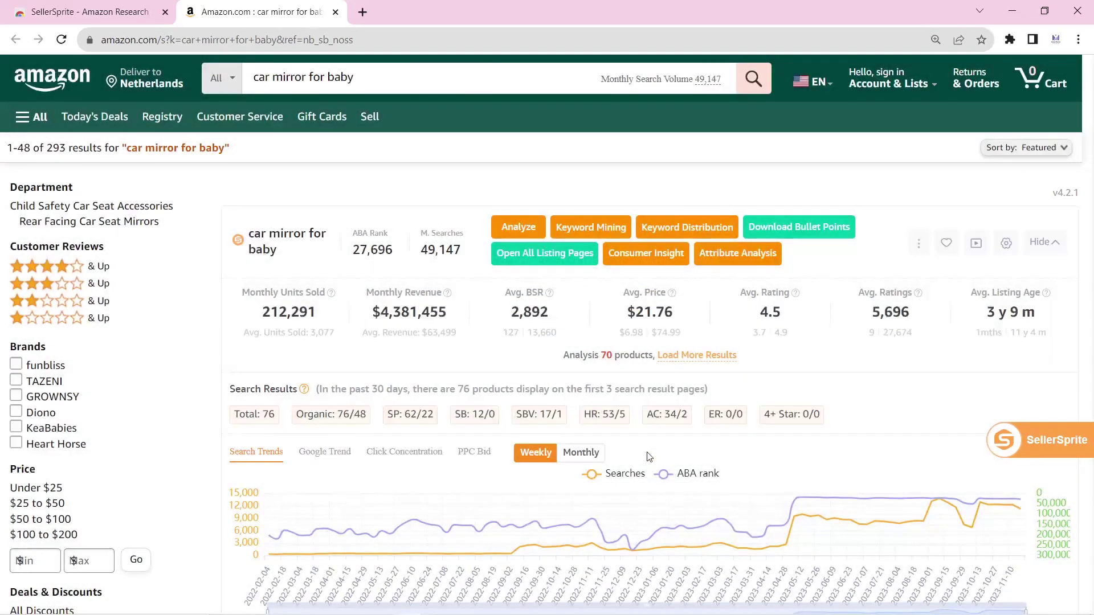
Step: Search Amazon for "Senaker shoes for men" in place of the car mirror search
{"action": "left_click", "coordinate": [366, 83]}
{"action": "key", "text": "ctrl+a"}
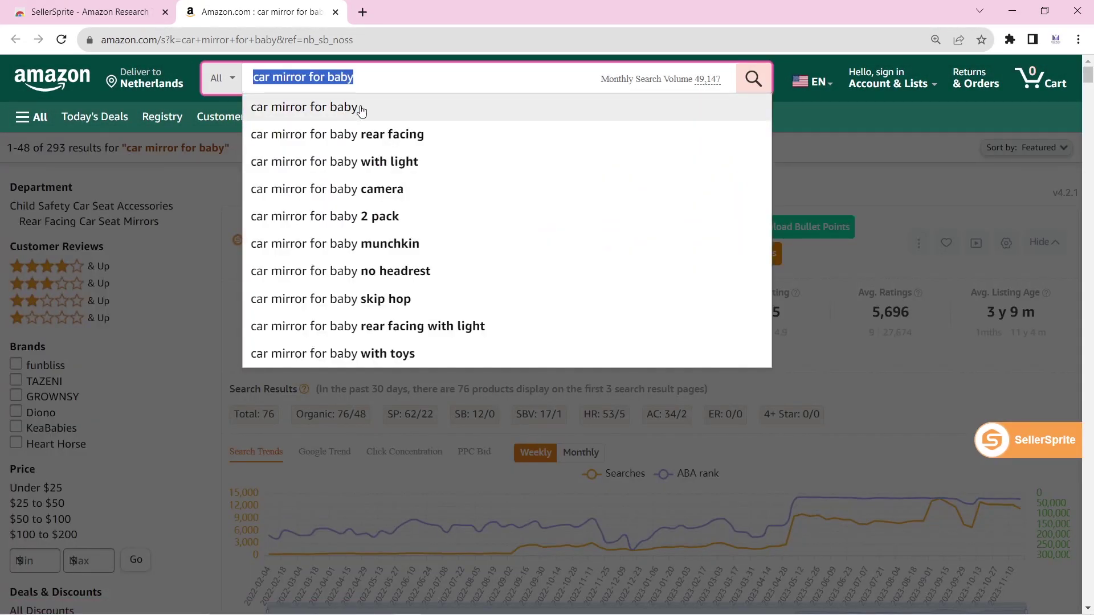
{"action": "key", "text": "BackSpace"}
{"action": "type", "text": "shoes f"}
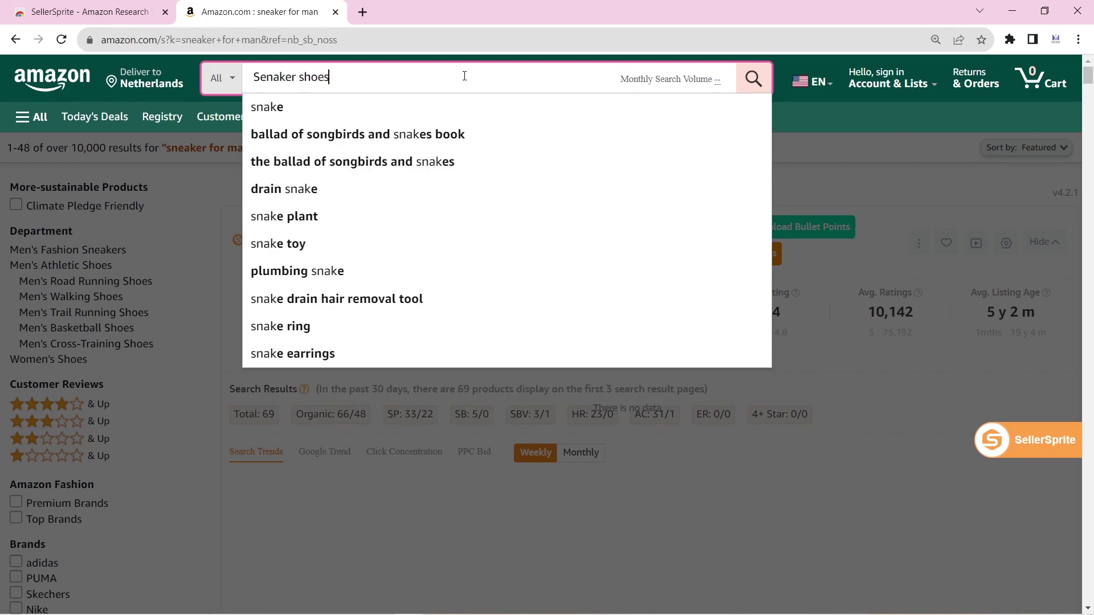
{"action": "type", "text": "or men"}
{"action": "key", "text": "Return"}
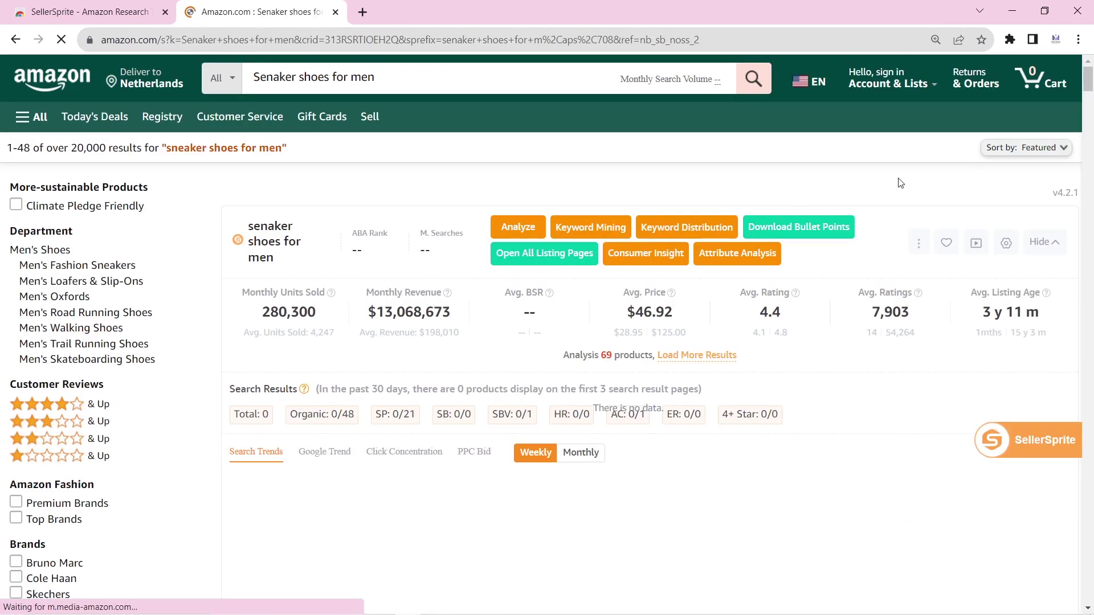
Step: Examine the SellerSprite data under the first row of shoe listings, including sales, fees, launch dates and keyword counts
{"action": "scroll", "coordinate": [924, 177], "scroll_direction": "down", "scroll_amount": 6}
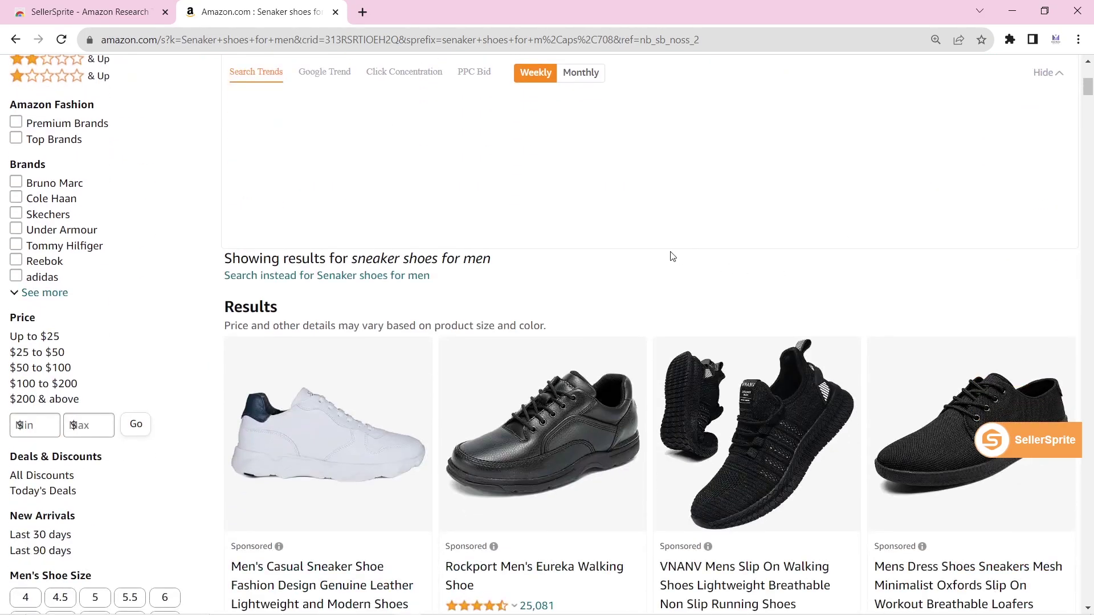
{"action": "scroll", "coordinate": [661, 239], "scroll_direction": "down", "scroll_amount": 4}
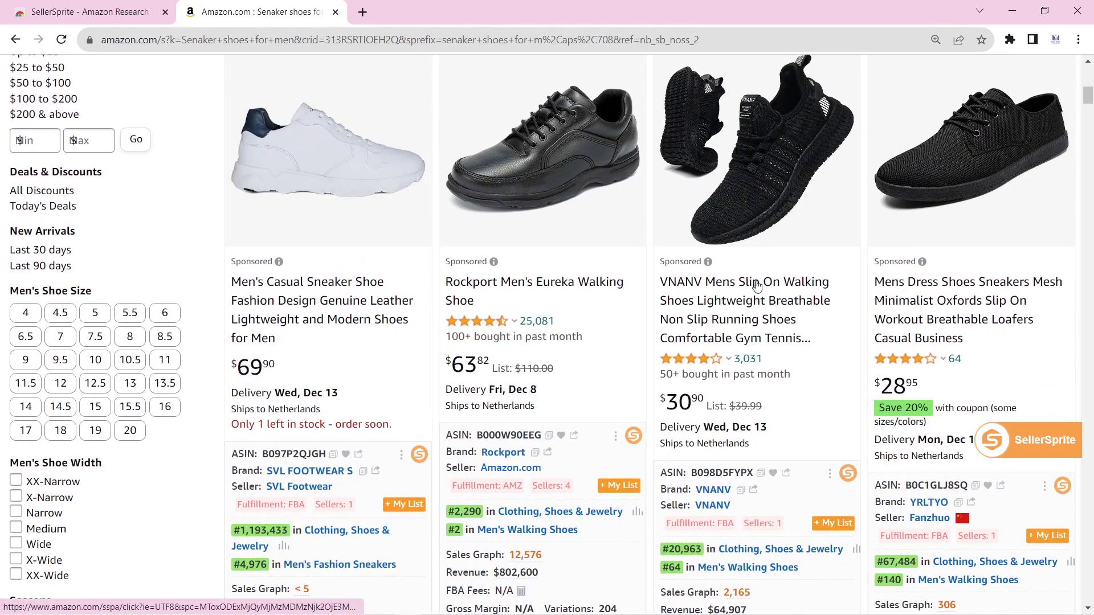
{"action": "scroll", "coordinate": [758, 279], "scroll_direction": "down", "scroll_amount": 3}
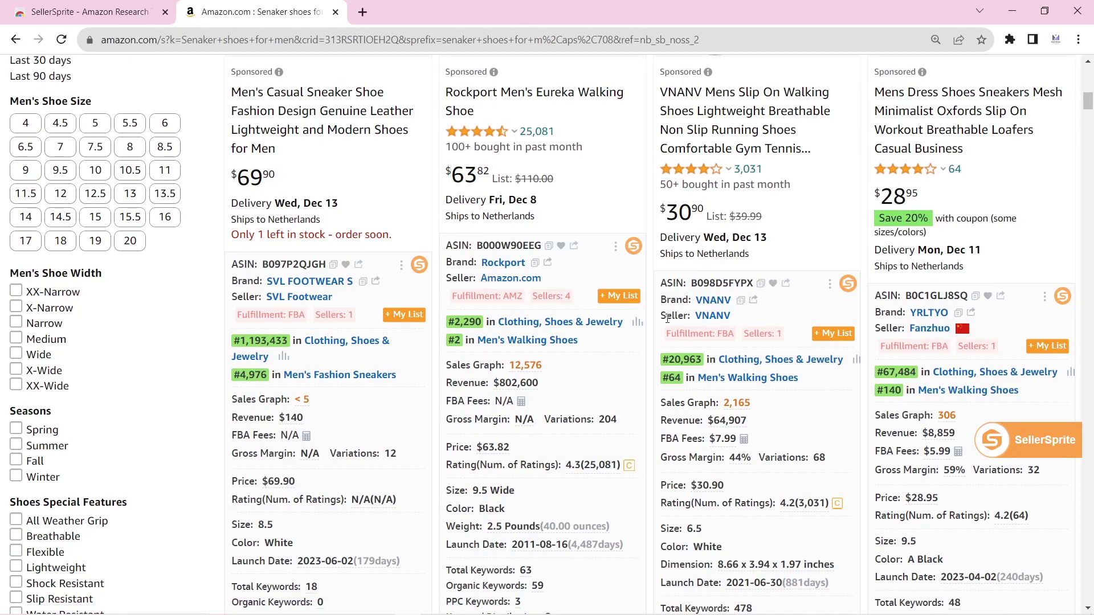
{"action": "scroll", "coordinate": [667, 319], "scroll_direction": "down", "scroll_amount": 2}
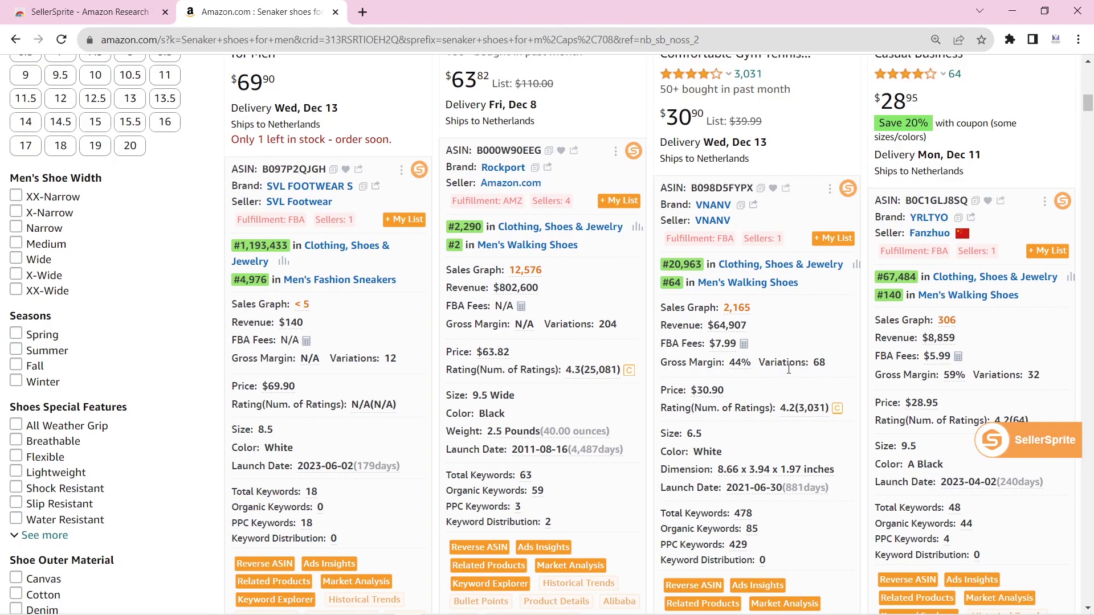
{"action": "scroll", "coordinate": [788, 369], "scroll_direction": "down", "scroll_amount": 2}
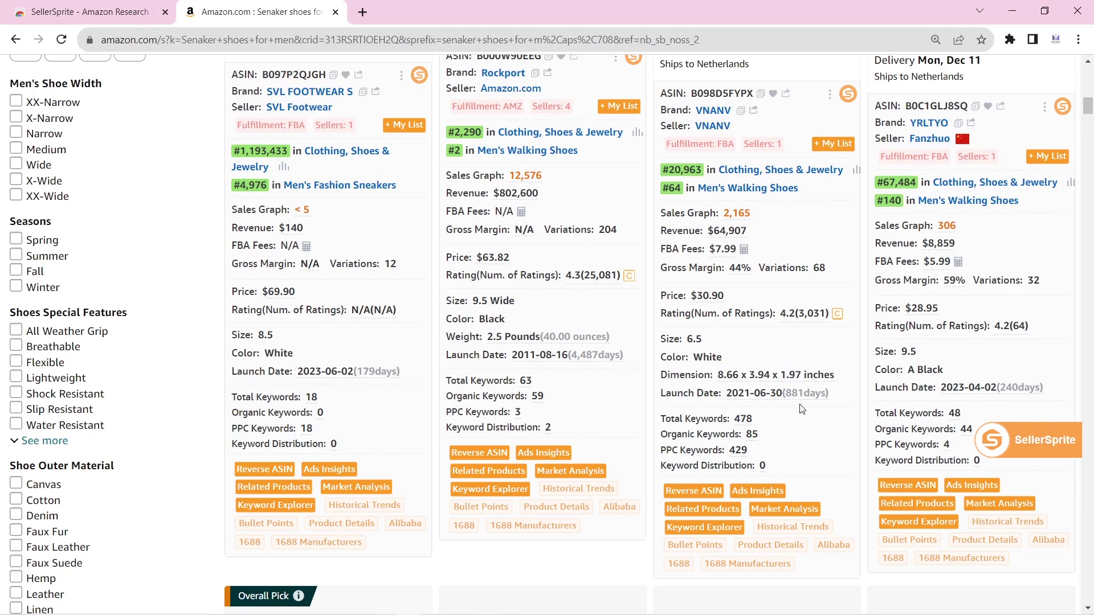
{"action": "scroll", "coordinate": [801, 408], "scroll_direction": "down", "scroll_amount": 2}
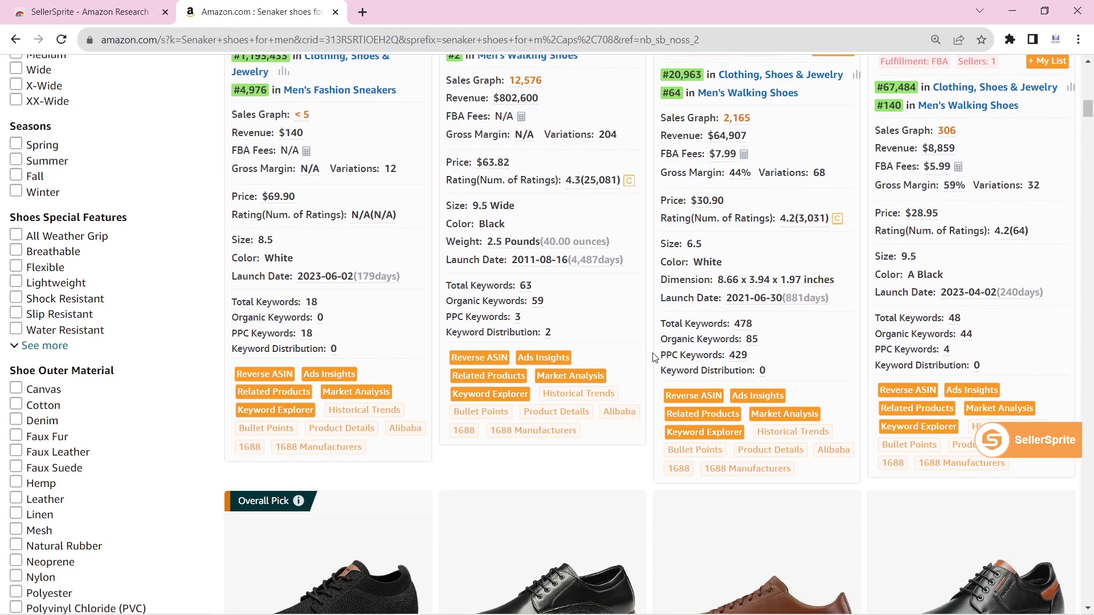
{"action": "scroll", "coordinate": [655, 357], "scroll_direction": "down", "scroll_amount": 2}
Step: Preview the product details and star rating breakdown of the VNANV slip-on walking shoes from the listing's SellerSprite shortcuts
{"action": "mouse_move", "coordinate": [693, 359]}
{"action": "left_click_drag", "start_coordinate": [698, 413], "coordinate": [757, 559]}
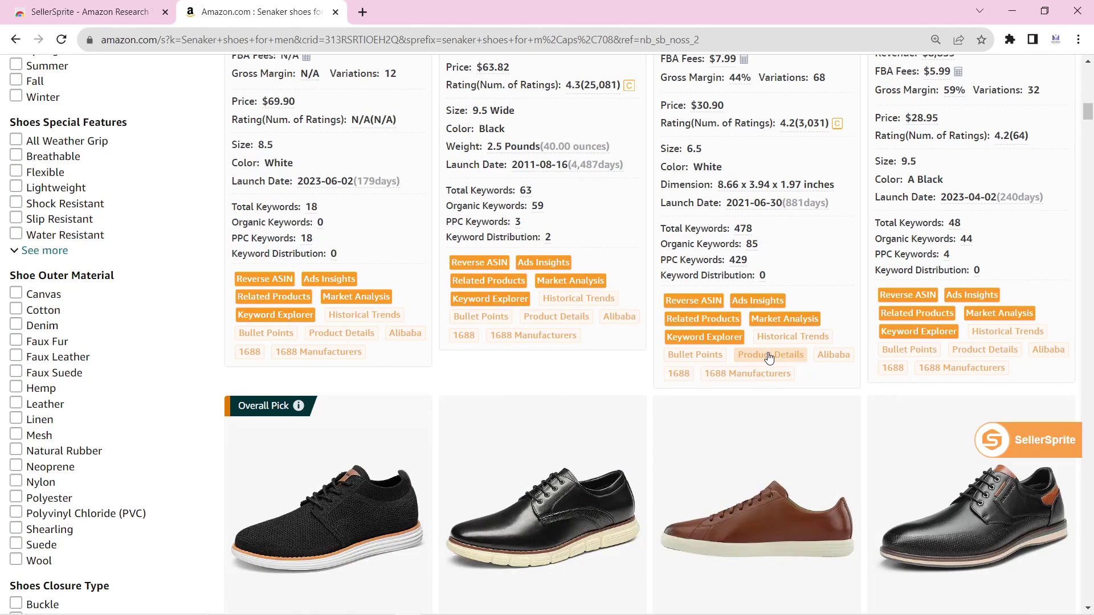
{"action": "mouse_move", "coordinate": [769, 357]}
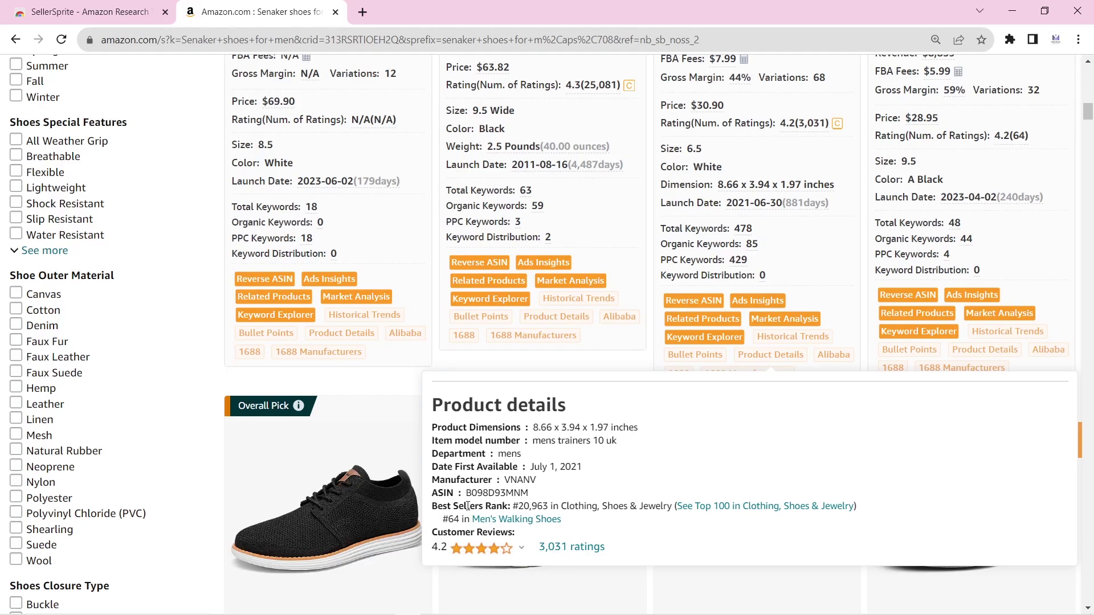
{"action": "mouse_move", "coordinate": [485, 548]}
{"action": "scroll", "coordinate": [501, 472], "scroll_direction": "down", "scroll_amount": 3}
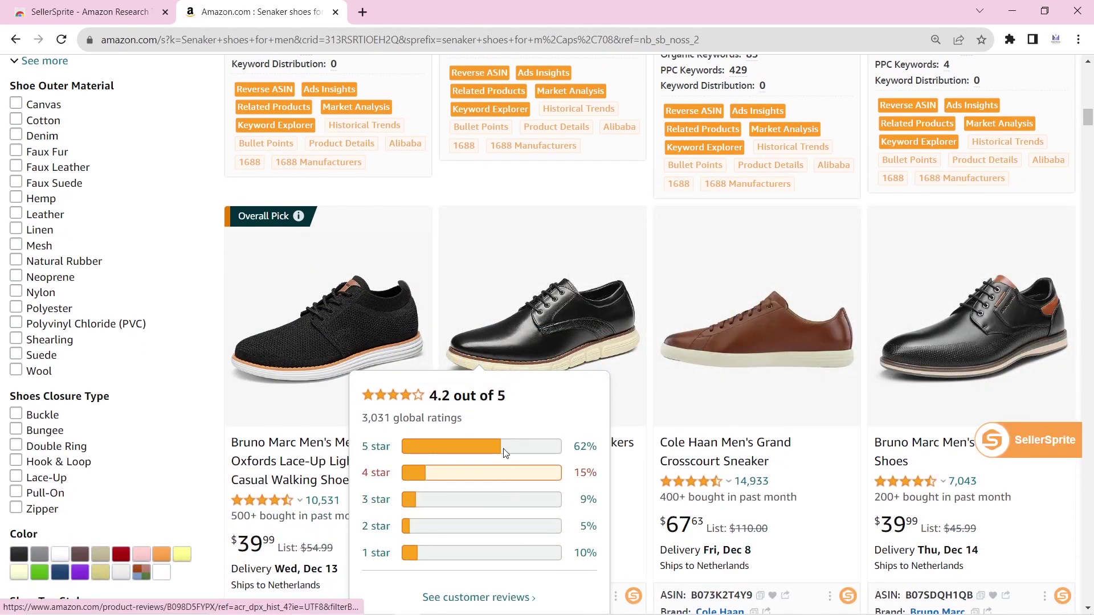
Step: Run SellerSprite Keyword Mining for the current shoe search term
{"action": "scroll", "coordinate": [737, 232], "scroll_direction": "up", "scroll_amount": 10}
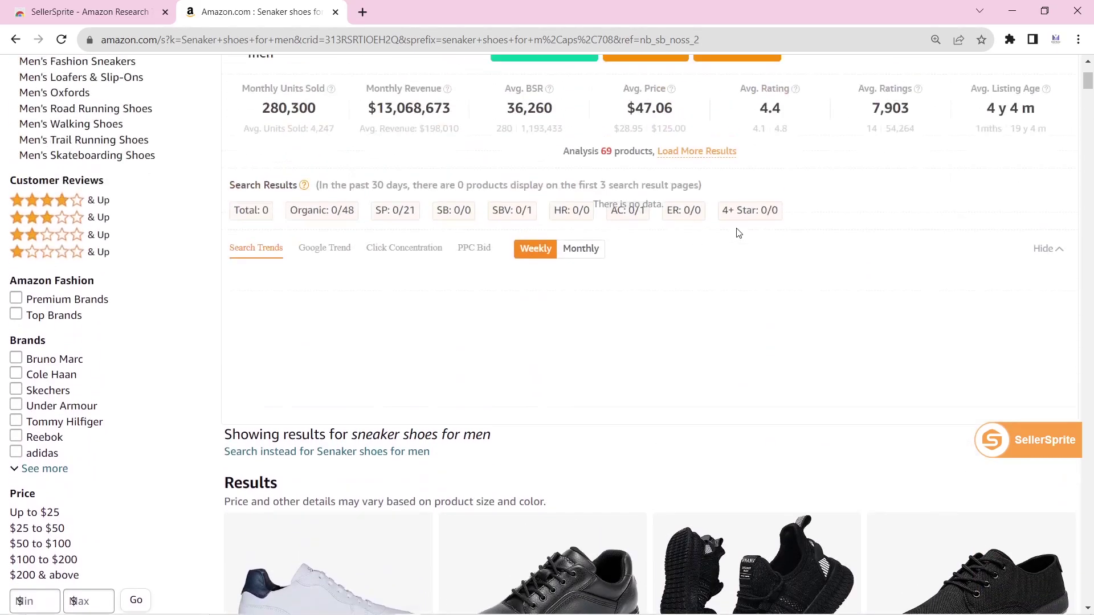
{"action": "scroll", "coordinate": [738, 232], "scroll_direction": "up", "scroll_amount": 4}
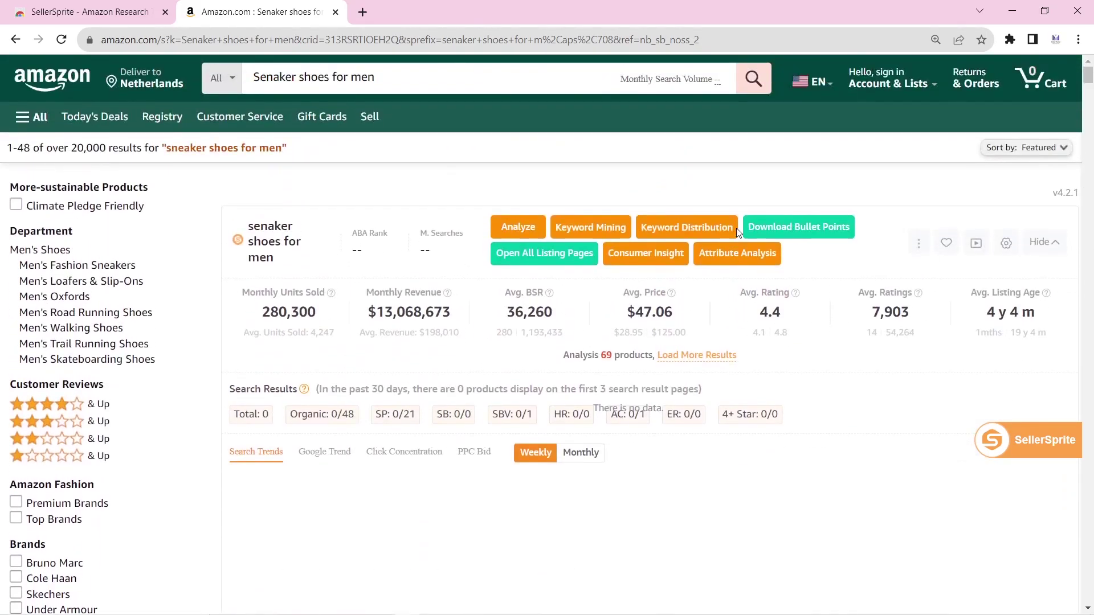
{"action": "left_click", "coordinate": [588, 229]}
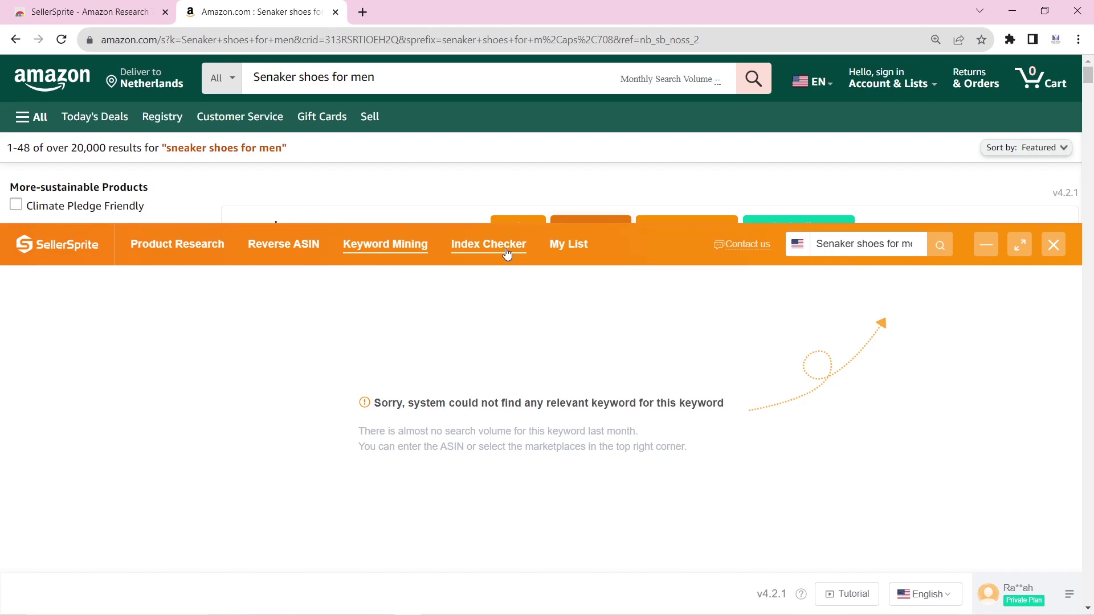
Step: Open Product Research for the search results and examine the products' sold units, listing dates and feature badges
{"action": "left_click", "coordinate": [165, 250]}
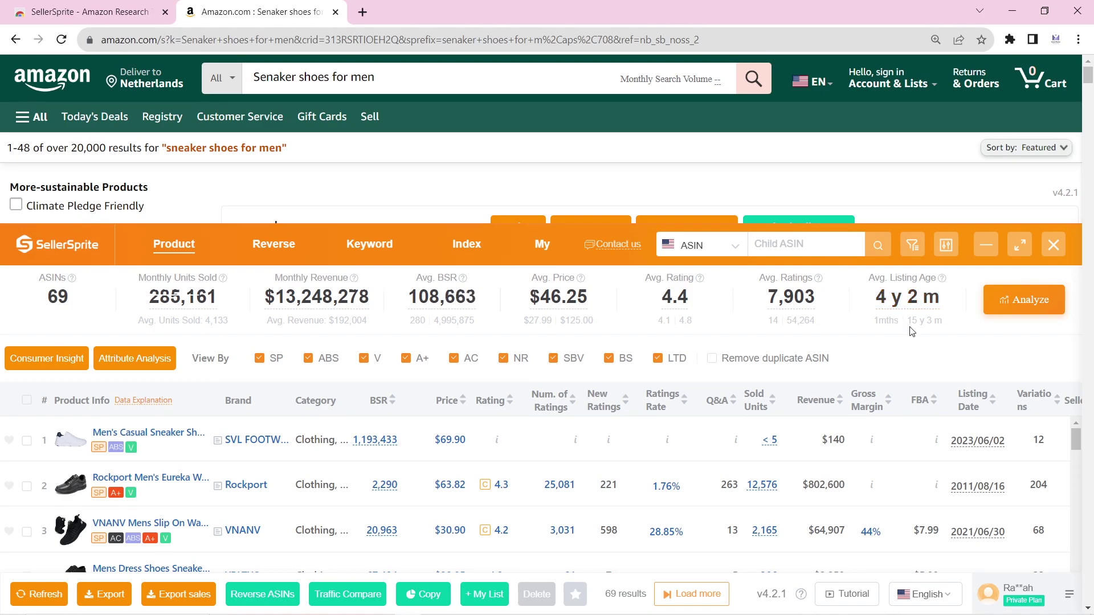
{"action": "scroll", "coordinate": [189, 358], "scroll_direction": "down", "scroll_amount": 3}
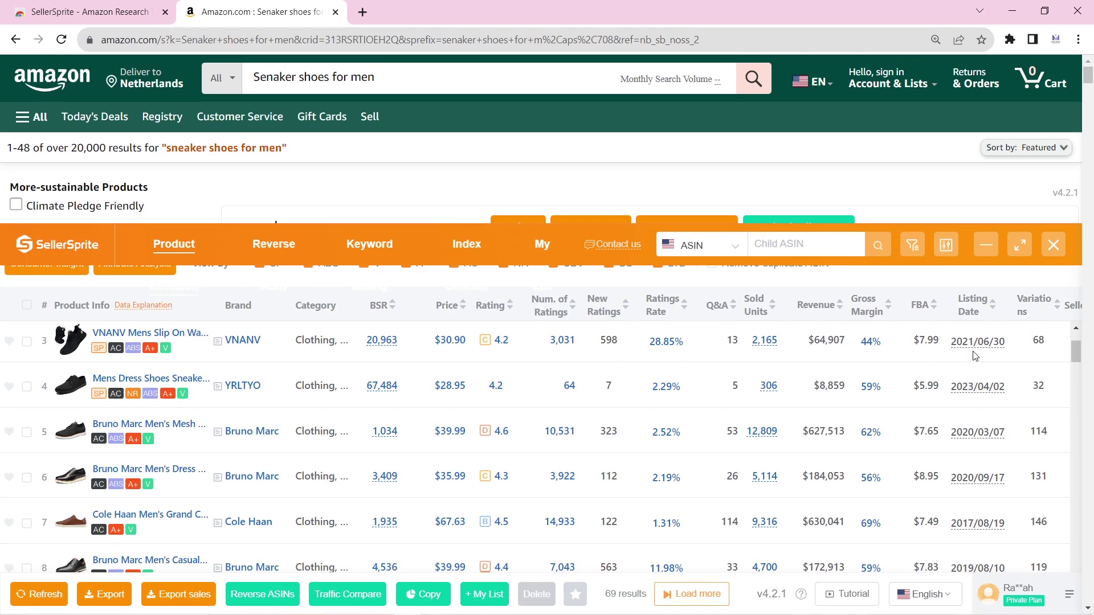
{"action": "mouse_move", "coordinate": [757, 387]}
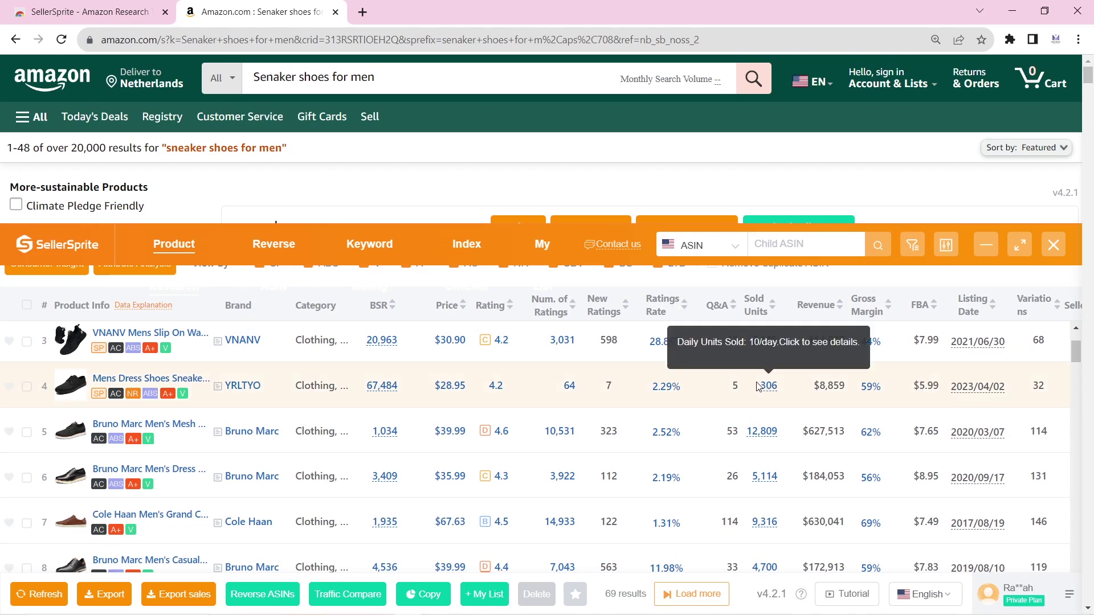
{"action": "scroll", "coordinate": [758, 386], "scroll_direction": "down", "scroll_amount": 2}
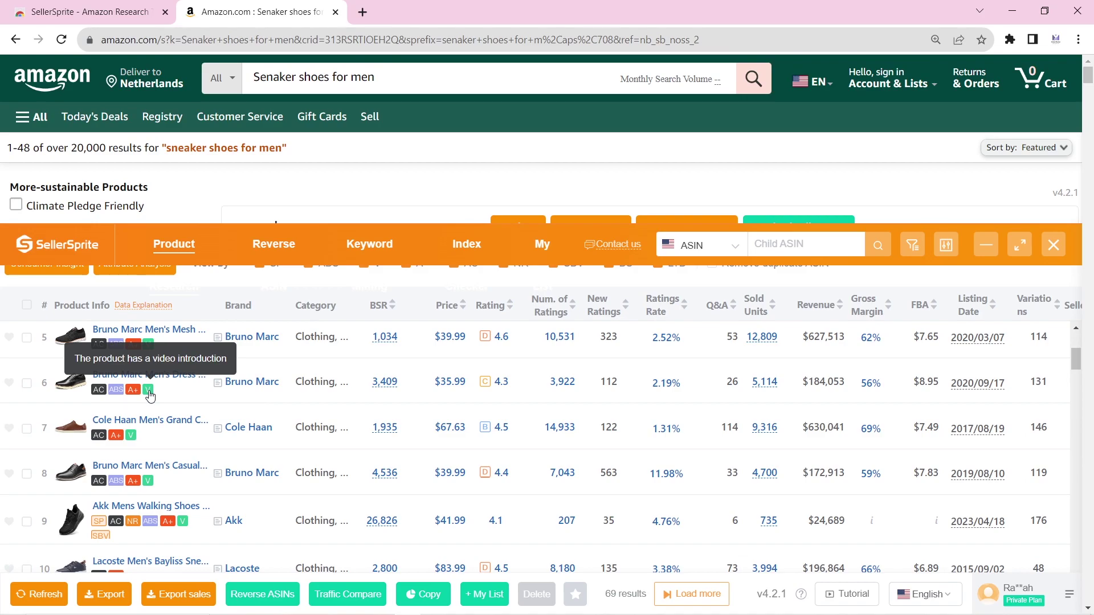
{"action": "mouse_move", "coordinate": [135, 394]}
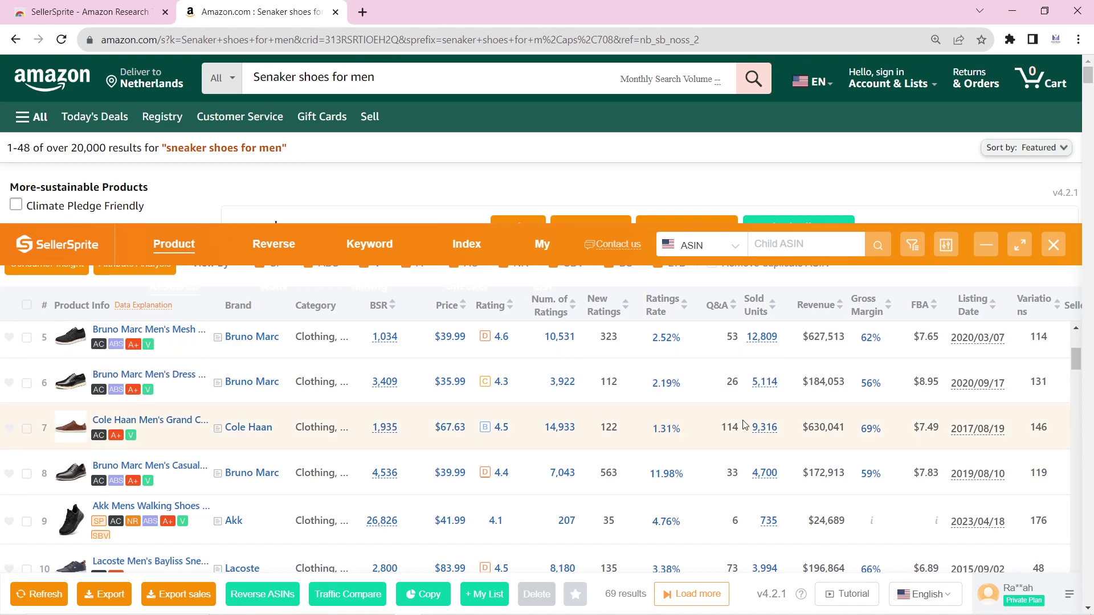
Step: Open Reverse ASIN and copy the ASIN of the VNANV slip-on walking shoes from their search result listing
{"action": "scroll", "coordinate": [744, 425], "scroll_direction": "up", "scroll_amount": 4}
{"action": "scroll", "coordinate": [744, 424], "scroll_direction": "up", "scroll_amount": 3}
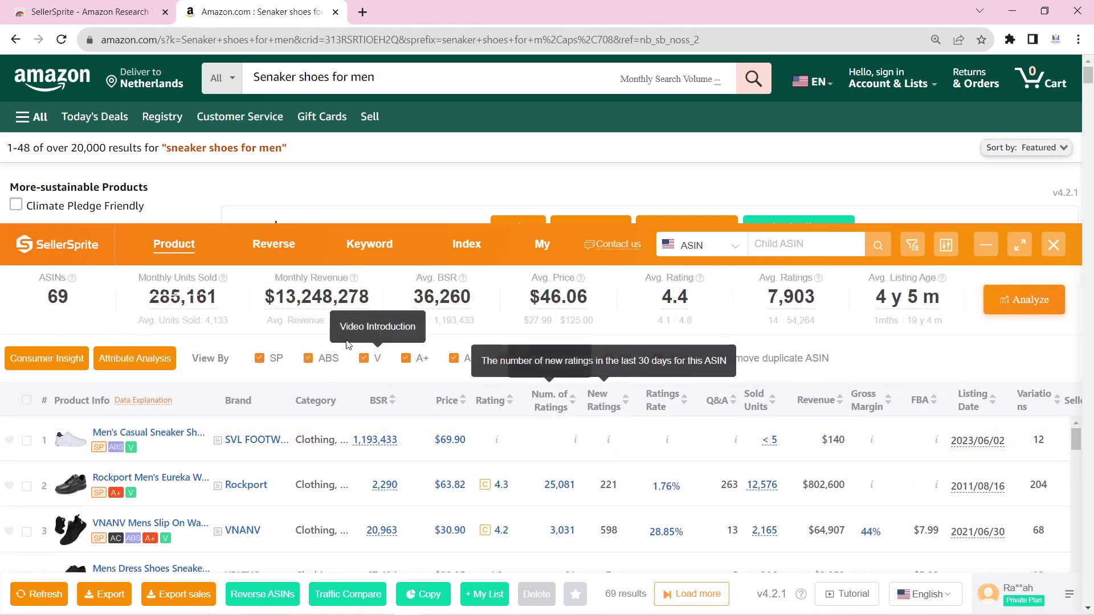
{"action": "left_click", "coordinate": [278, 246]}
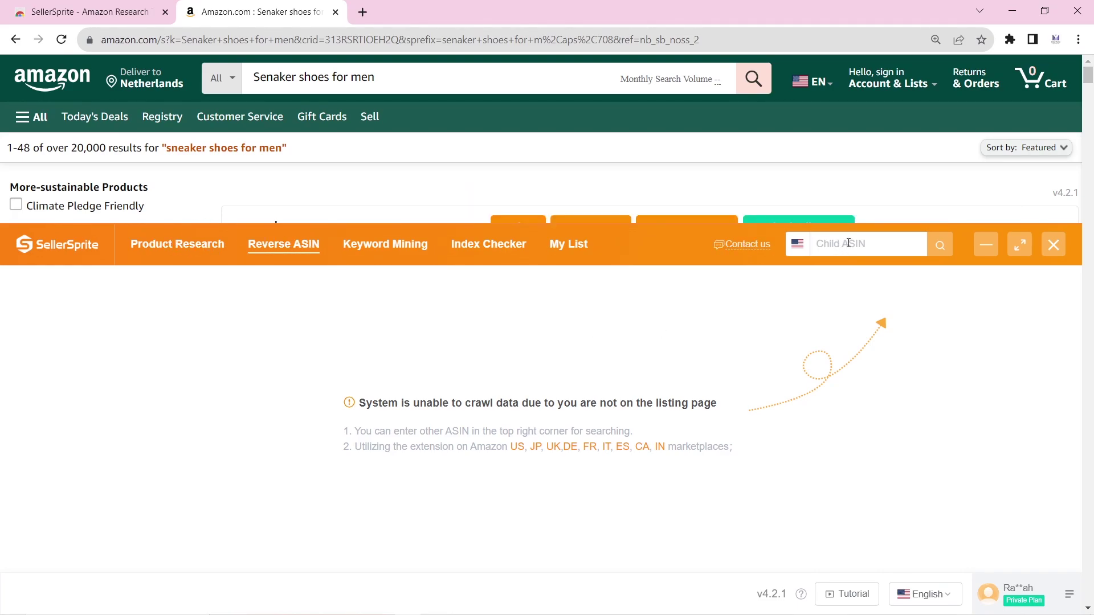
{"action": "scroll", "coordinate": [798, 342], "scroll_direction": "down", "scroll_amount": 7}
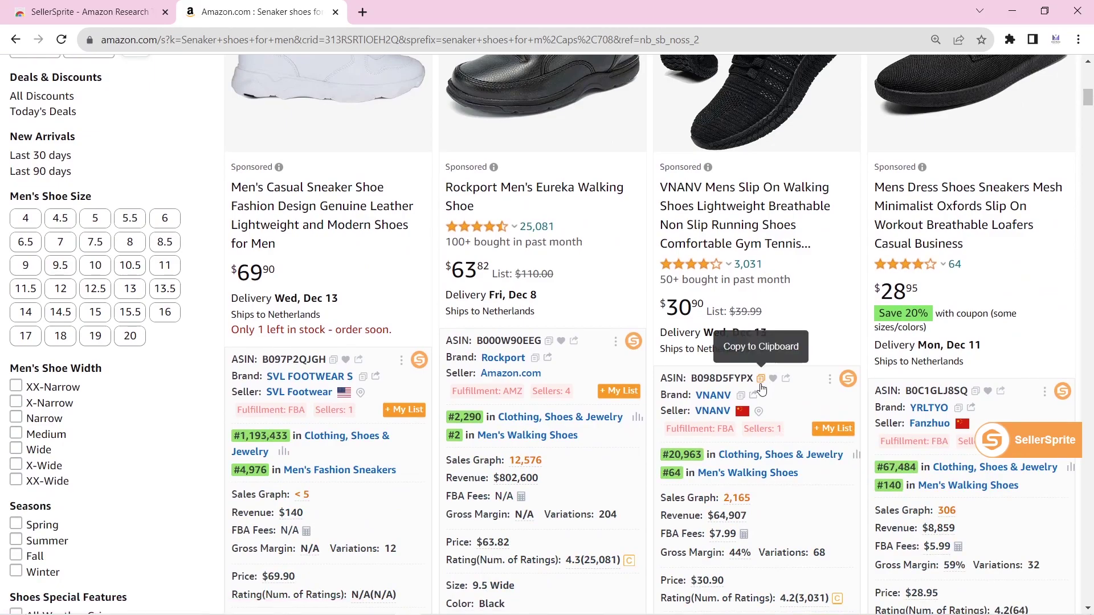
{"action": "left_click", "coordinate": [760, 380]}
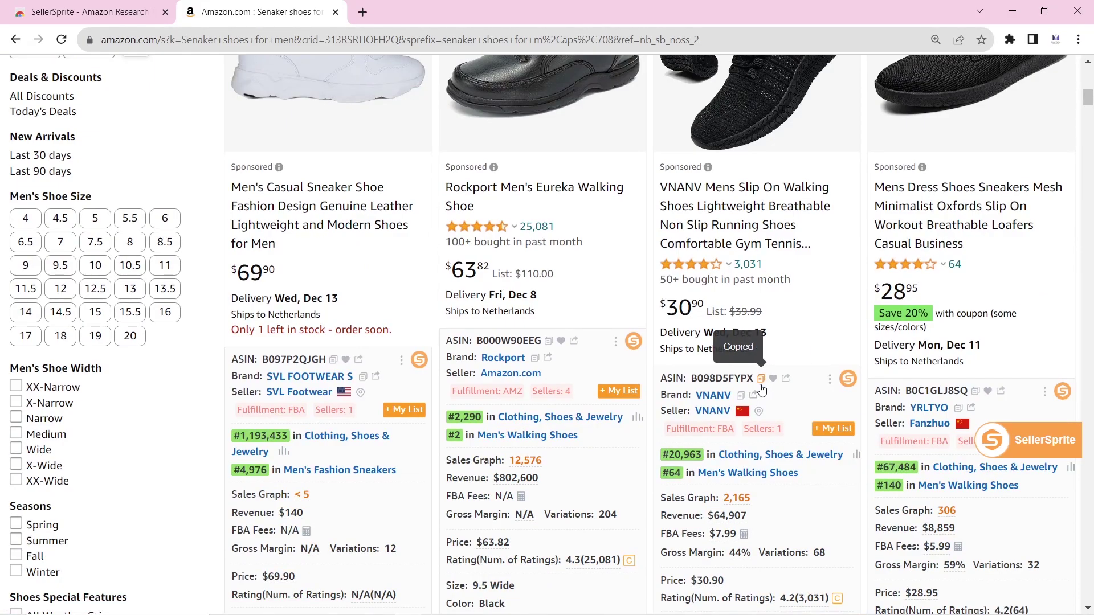
Step: Run a Reverse ASIN lookup for B0C1GLJ8SQ and examine its traffic keywords, ranks and units sold
{"action": "scroll", "coordinate": [761, 389], "scroll_direction": "up", "scroll_amount": 10}
{"action": "left_click", "coordinate": [591, 225]}
{"action": "left_click", "coordinate": [281, 246]}
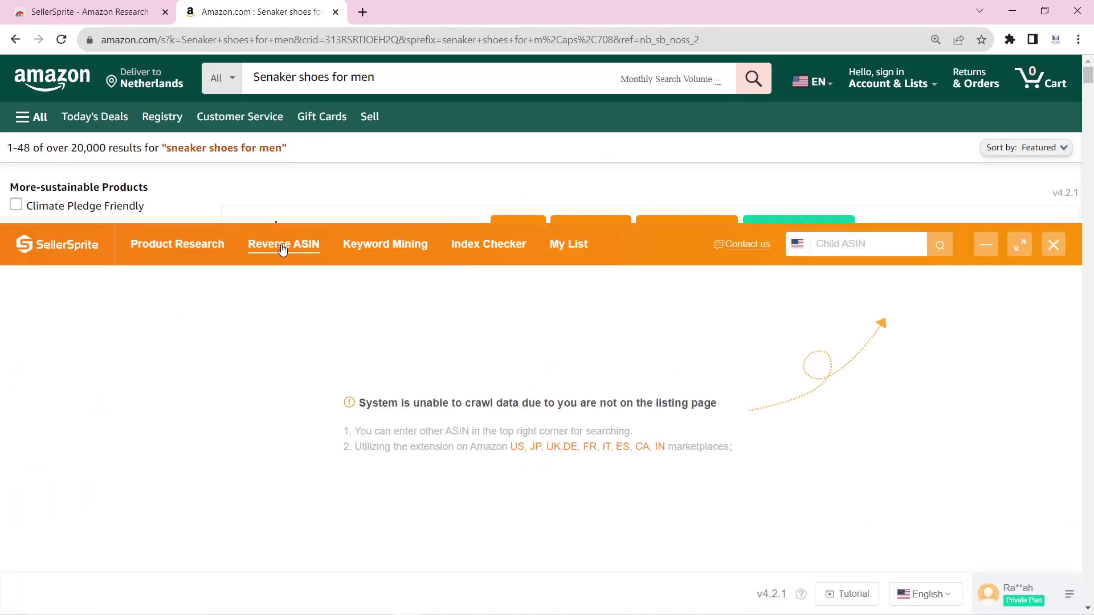
{"action": "key", "text": "ctrl+v"}
{"action": "key", "text": "Return"}
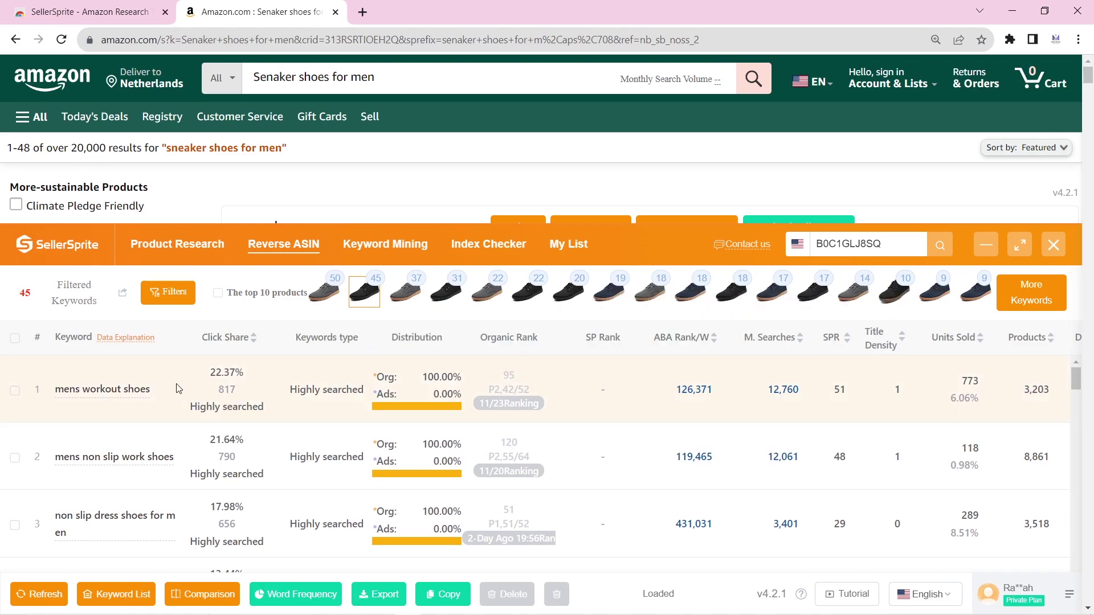
{"action": "scroll", "coordinate": [131, 437], "scroll_direction": "down", "scroll_amount": 2}
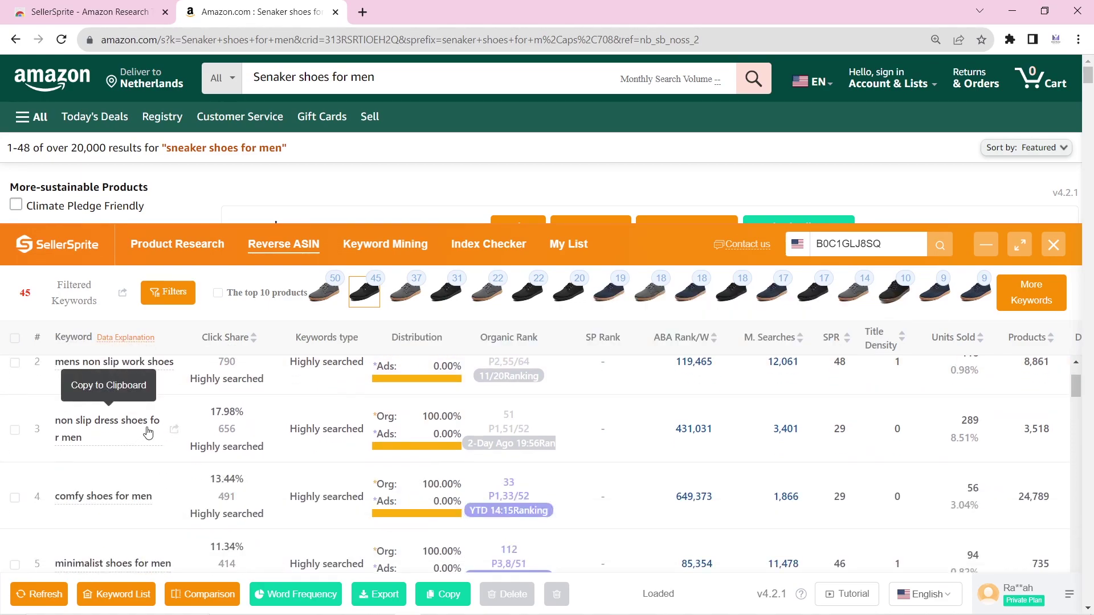
{"action": "scroll", "coordinate": [134, 437], "scroll_direction": "down", "scroll_amount": 2}
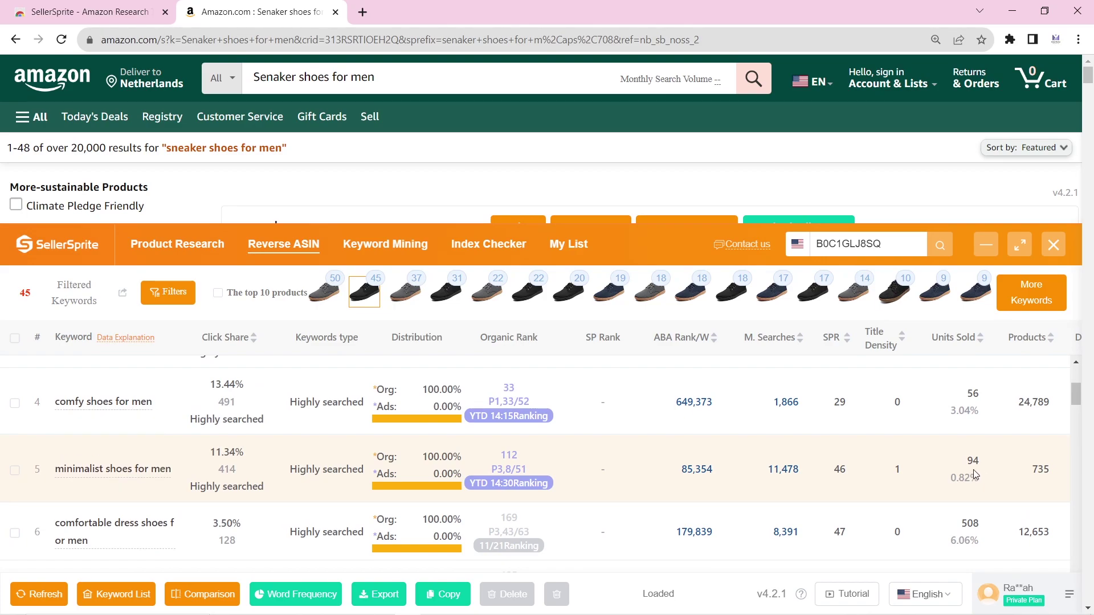
Step: Run Keyword Mining for "sneakers" and examine the related keywords with their search and sales data
{"action": "left_click", "coordinate": [385, 244]}
{"action": "left_click", "coordinate": [849, 244]}
{"action": "type", "text": "sneaker"}
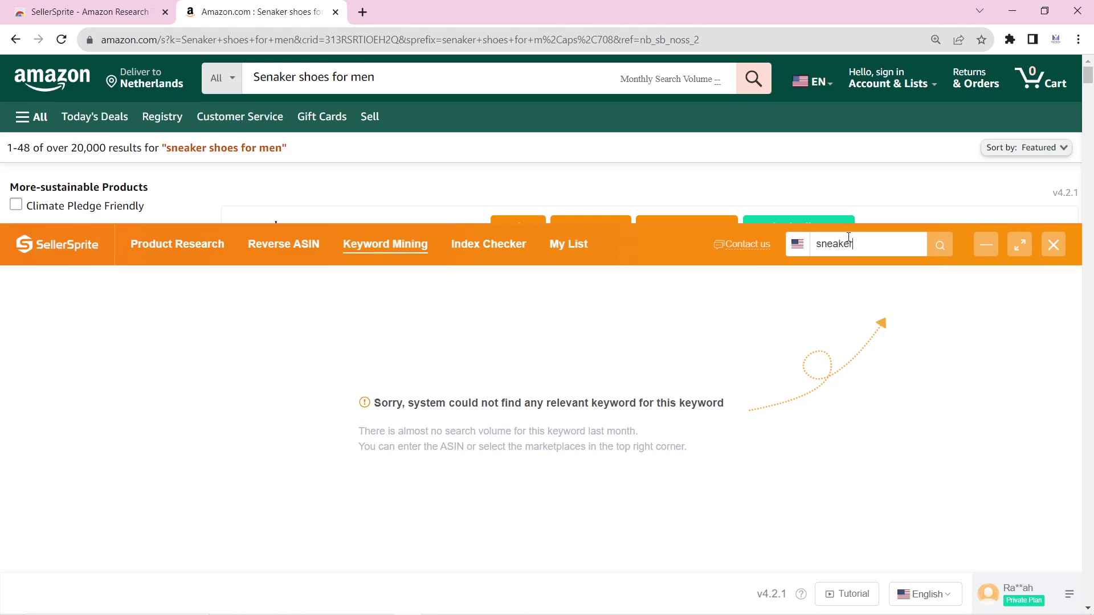
{"action": "type", "text": "s"}
{"action": "key", "text": "Return"}
{"action": "scroll", "coordinate": [179, 453], "scroll_direction": "down", "scroll_amount": 2}
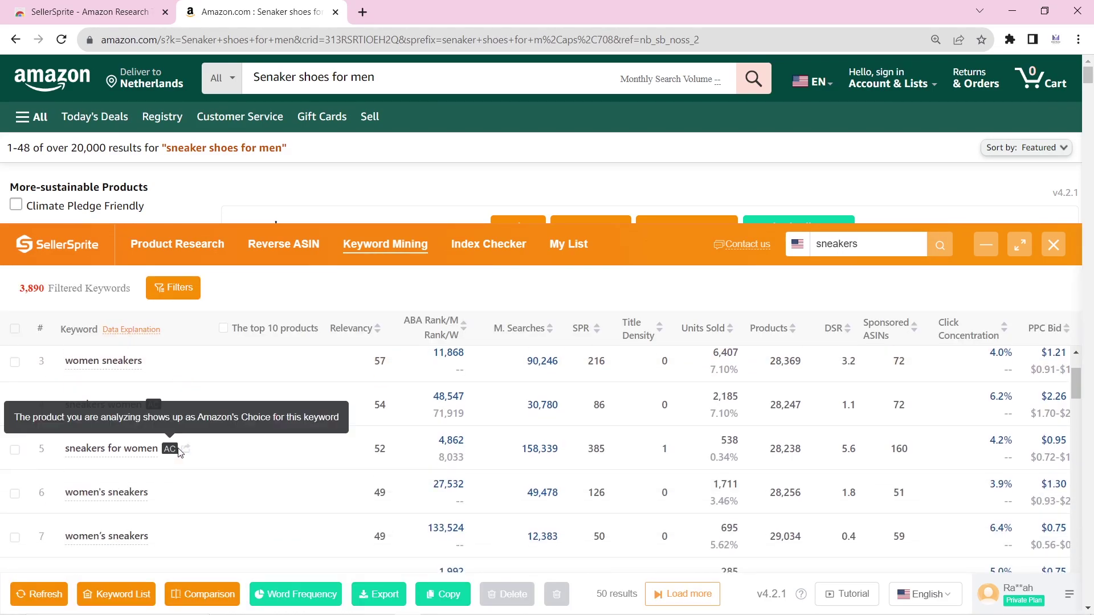
{"action": "scroll", "coordinate": [180, 453], "scroll_direction": "down", "scroll_amount": 2}
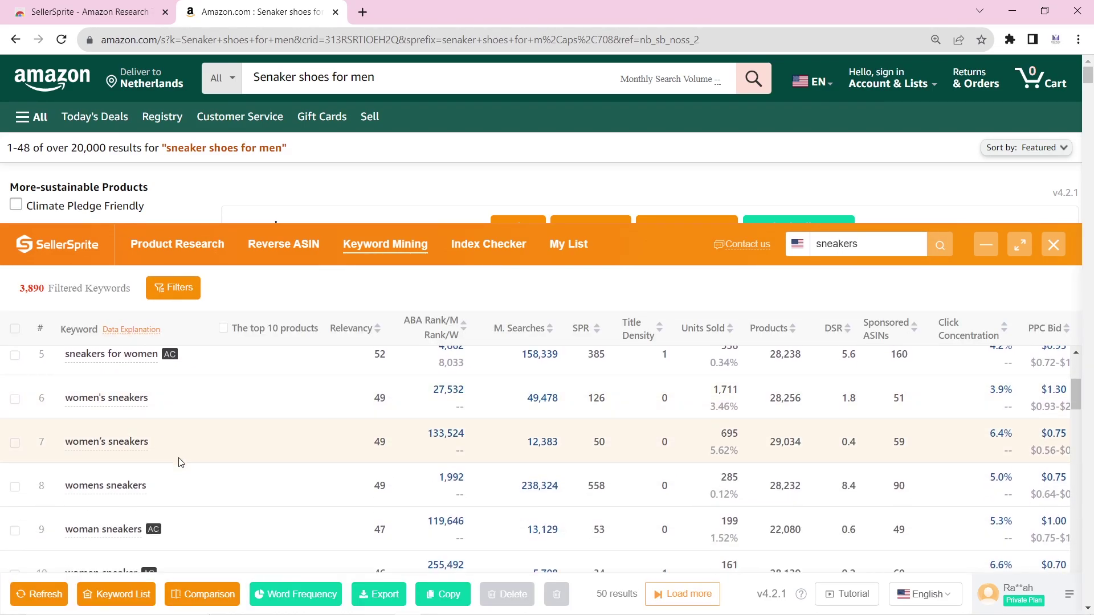
{"action": "scroll", "coordinate": [180, 462], "scroll_direction": "down", "scroll_amount": 7}
Step: Run the Index Checker for ASIN B0C1GLJ8SQ with the keyword "sneaker" in the United States marketplace
{"action": "left_click", "coordinate": [504, 251]}
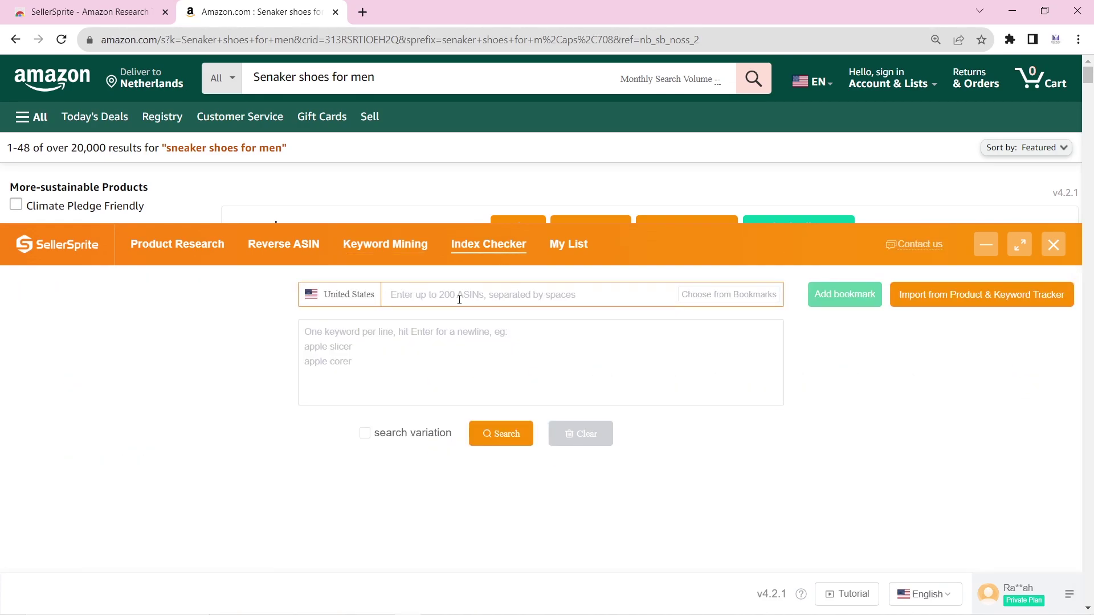
{"action": "type", "text": "B0C1GLJ8SQ"}
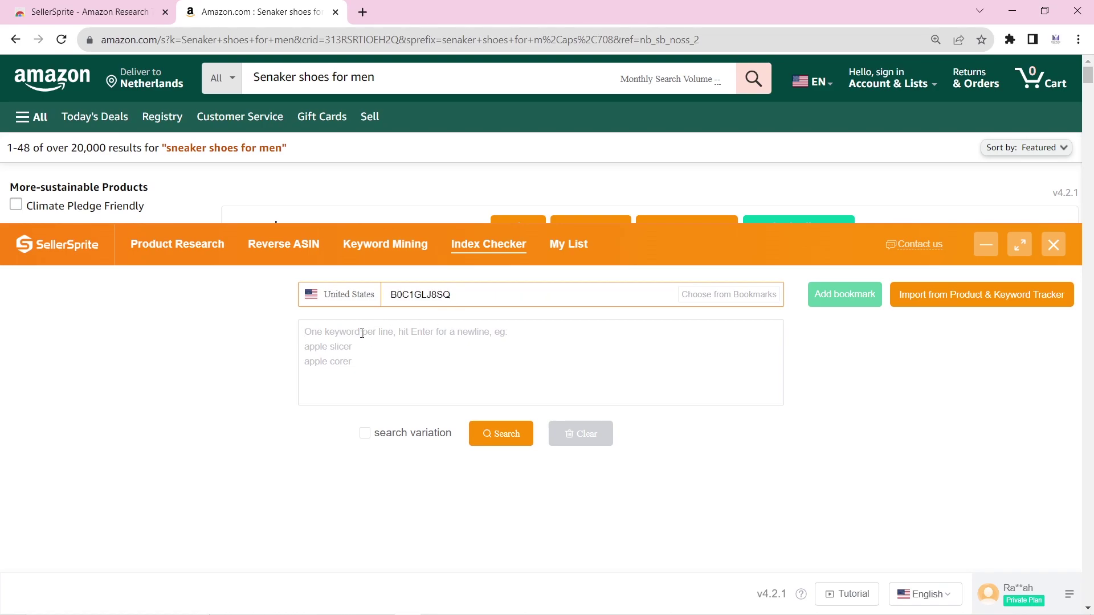
{"action": "type", "text": "Sneaker"}
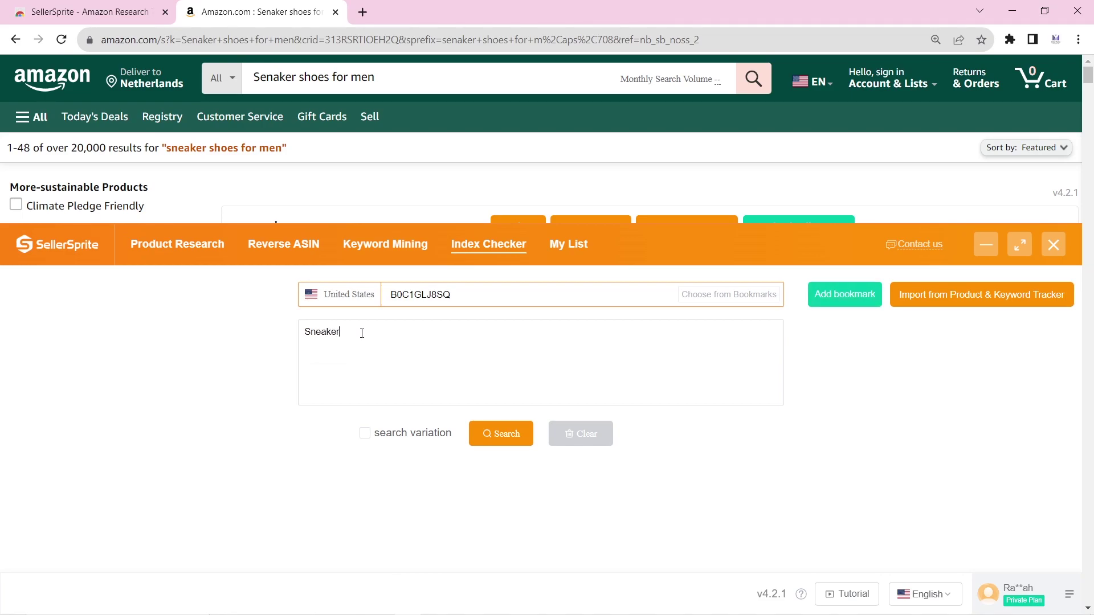
{"action": "left_click", "coordinate": [504, 445]}
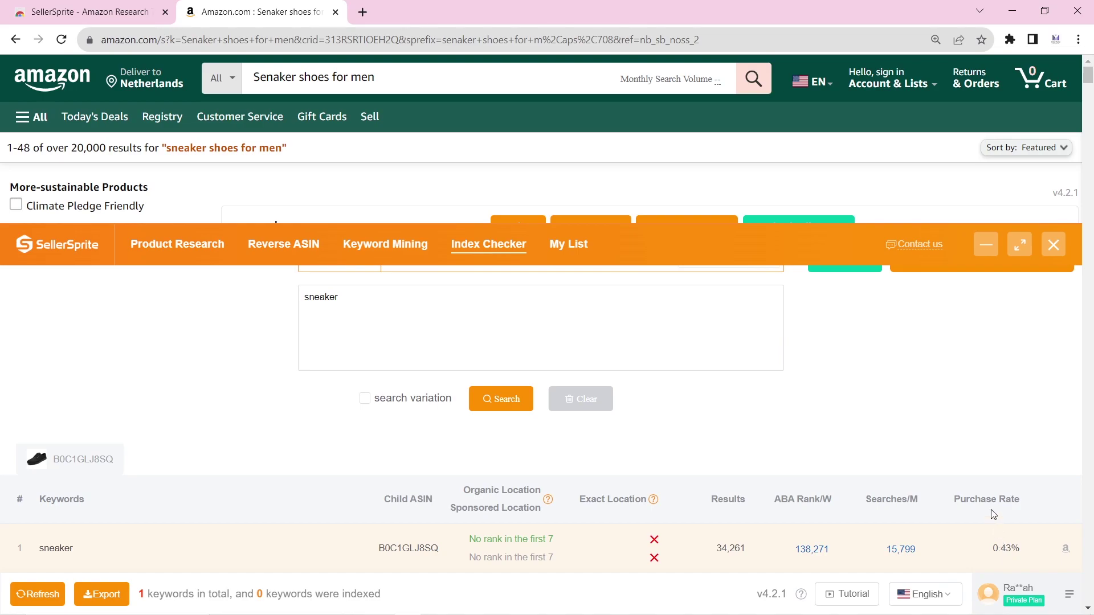
Step: Revisit the Product Research, Reverse ASIN, Keyword Mining and Index Checker tools one after another
{"action": "left_click", "coordinate": [176, 244]}
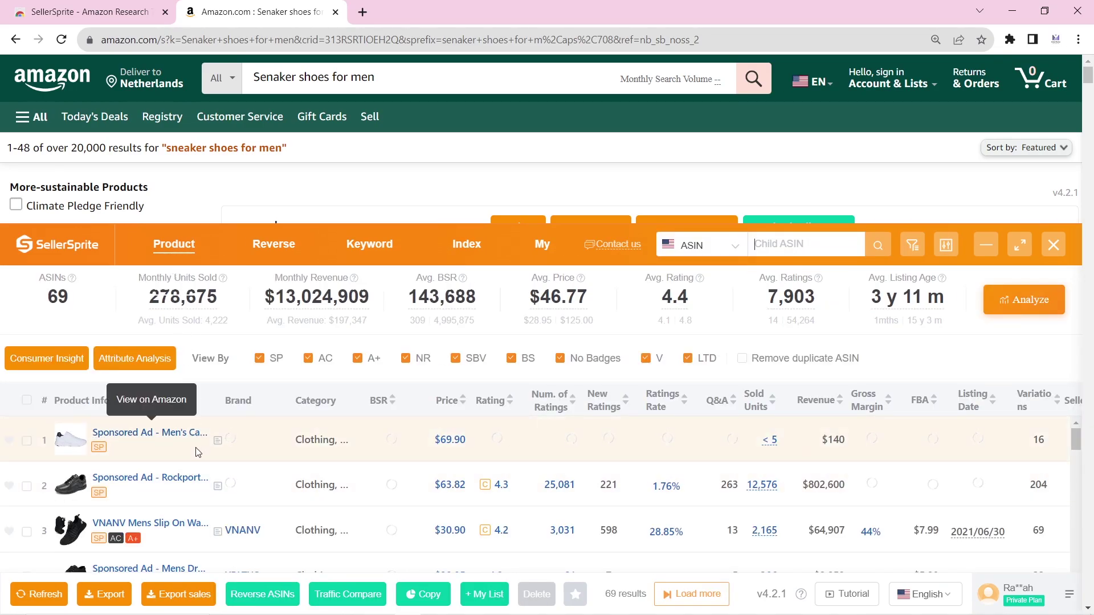
{"action": "left_click", "coordinate": [273, 249]}
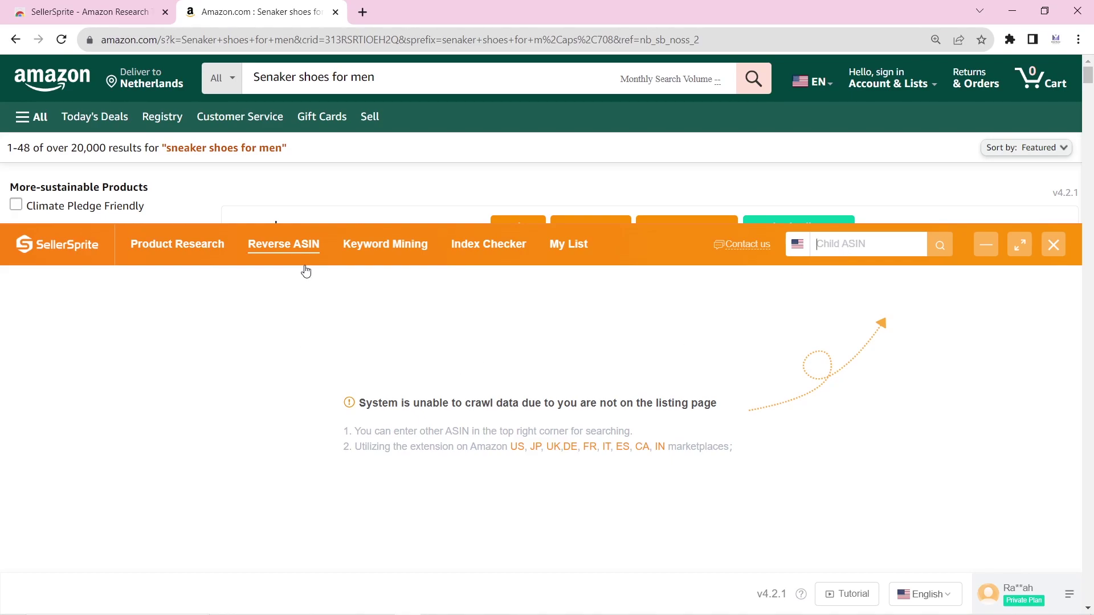
{"action": "left_click", "coordinate": [388, 248]}
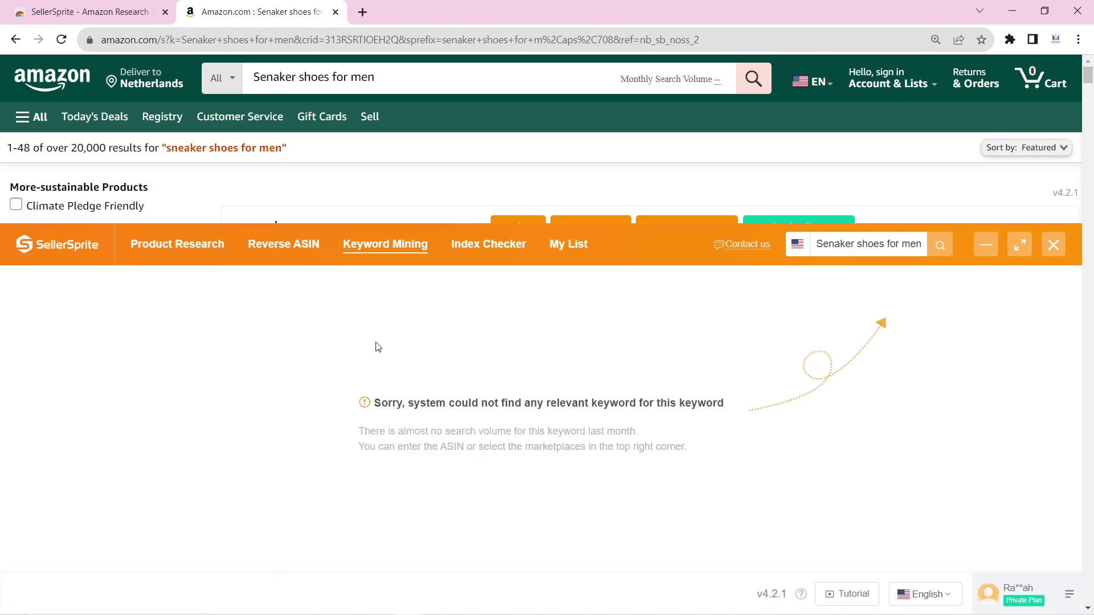
{"action": "left_click", "coordinate": [486, 253]}
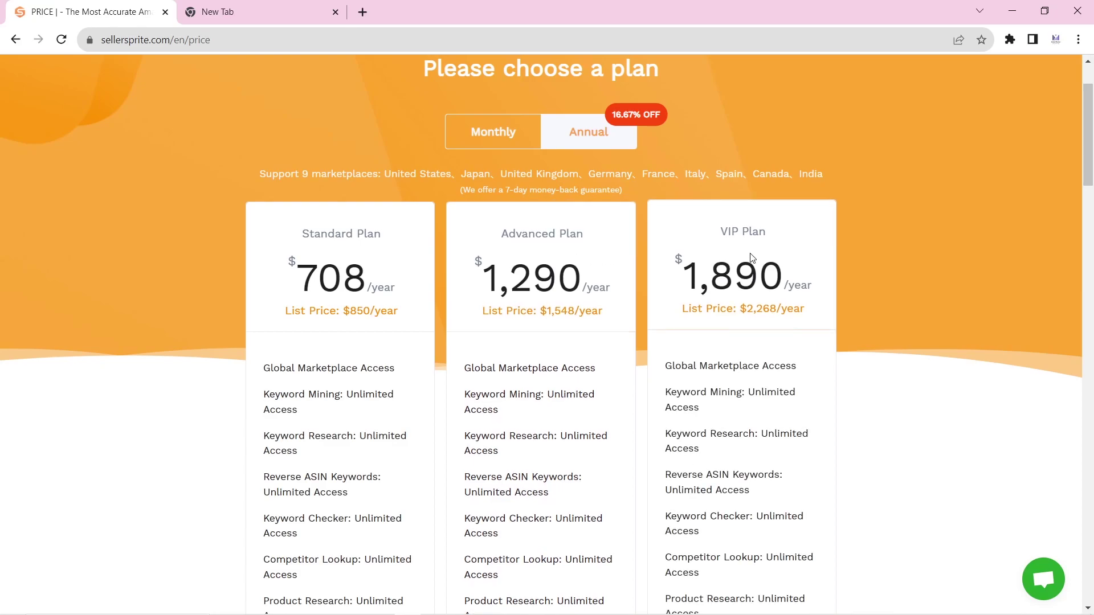
Step: Open the credit card order summary for the annual Standard Plan and enter the coupon code LY27AMZ
{"action": "scroll", "coordinate": [324, 277], "scroll_direction": "down", "scroll_amount": 2}
{"action": "scroll", "coordinate": [323, 276], "scroll_direction": "down", "scroll_amount": 6}
{"action": "left_click", "coordinate": [339, 493]}
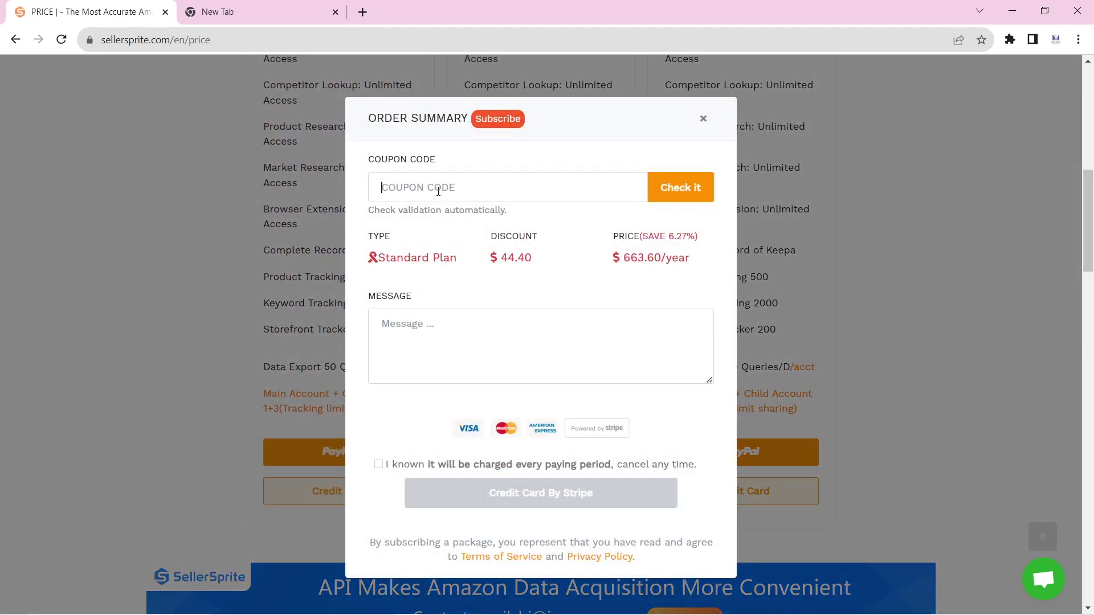
{"action": "left_click", "coordinate": [438, 192]}
{"action": "type", "text": "LY27AMZ"}
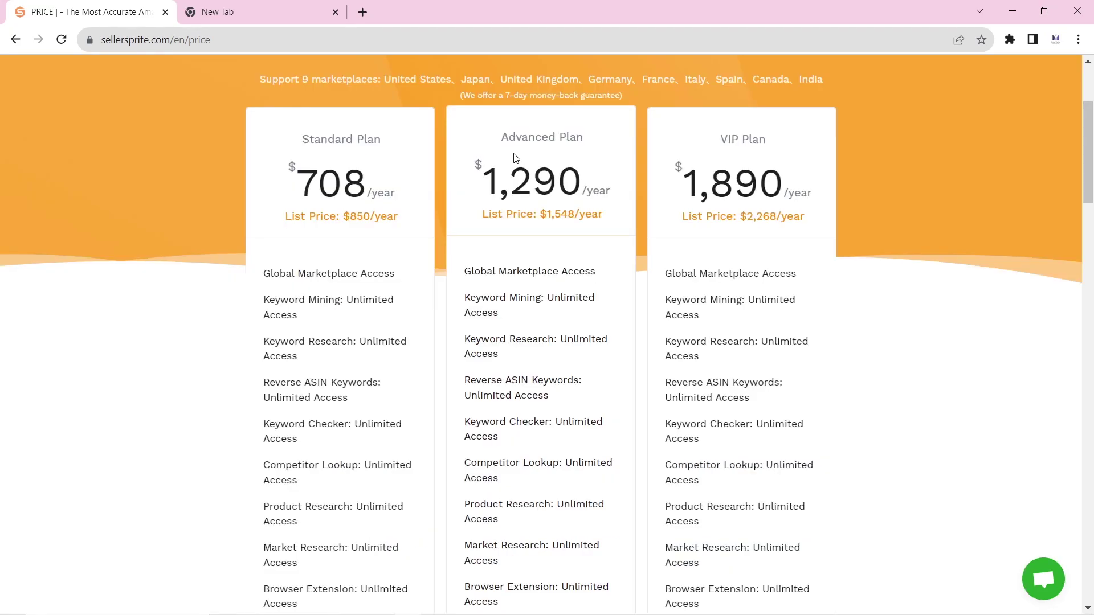
Step: Check the LY27AMZ coupon discount in the annual Advanced Plan's credit card order summary and close the summary
{"action": "scroll", "coordinate": [512, 205], "scroll_direction": "down", "scroll_amount": 1}
{"action": "scroll", "coordinate": [511, 205], "scroll_direction": "down", "scroll_amount": 7}
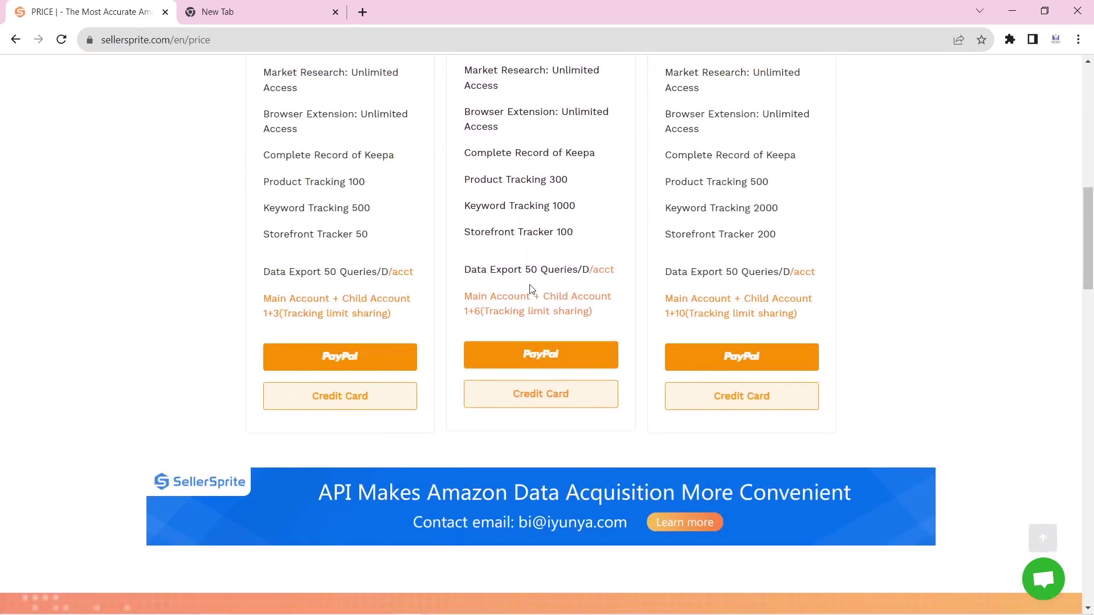
{"action": "left_click", "coordinate": [534, 396]}
{"action": "left_click_drag", "start_coordinate": [669, 236], "coordinate": [700, 239]}
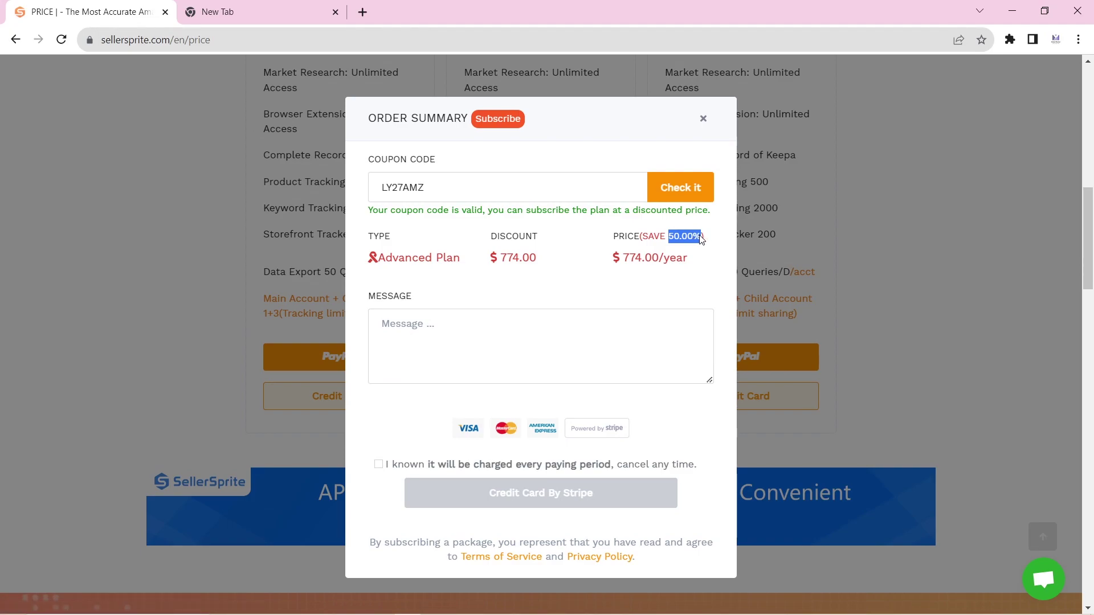
{"action": "left_click", "coordinate": [703, 118]}
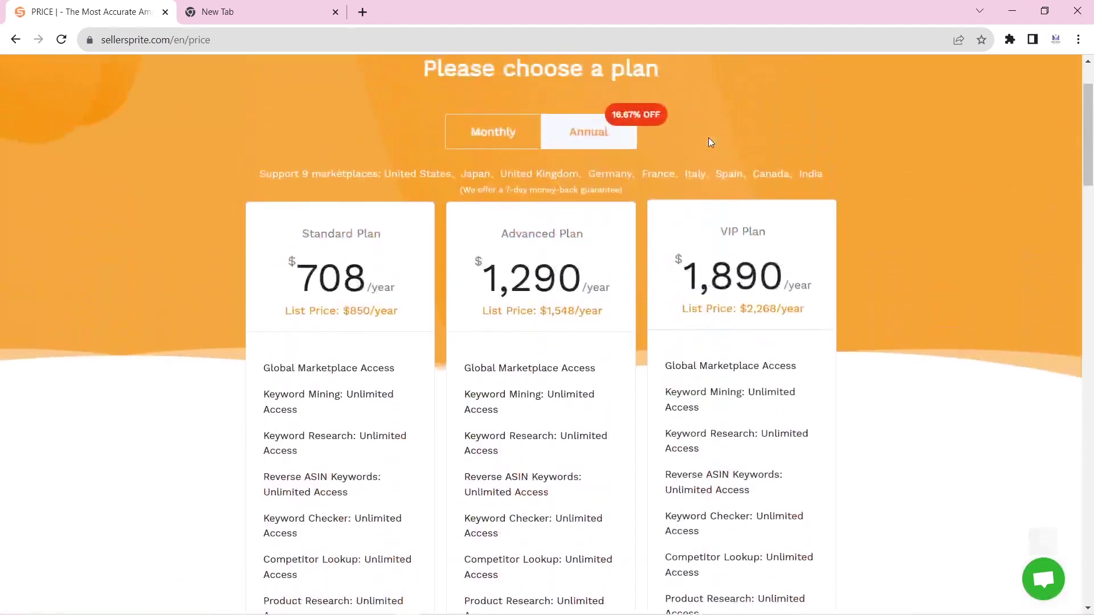
Step: Check the coupon's savings percentage in the credit card order summary for the annual VIP Plan
{"action": "scroll", "coordinate": [732, 258], "scroll_direction": "down", "scroll_amount": 8}
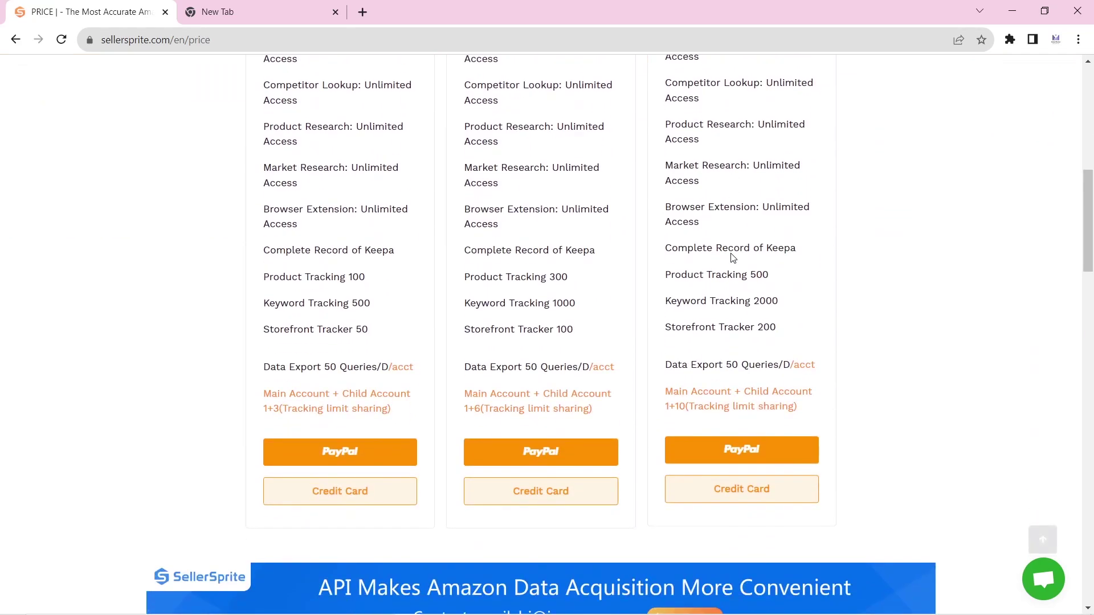
{"action": "left_click", "coordinate": [751, 483]}
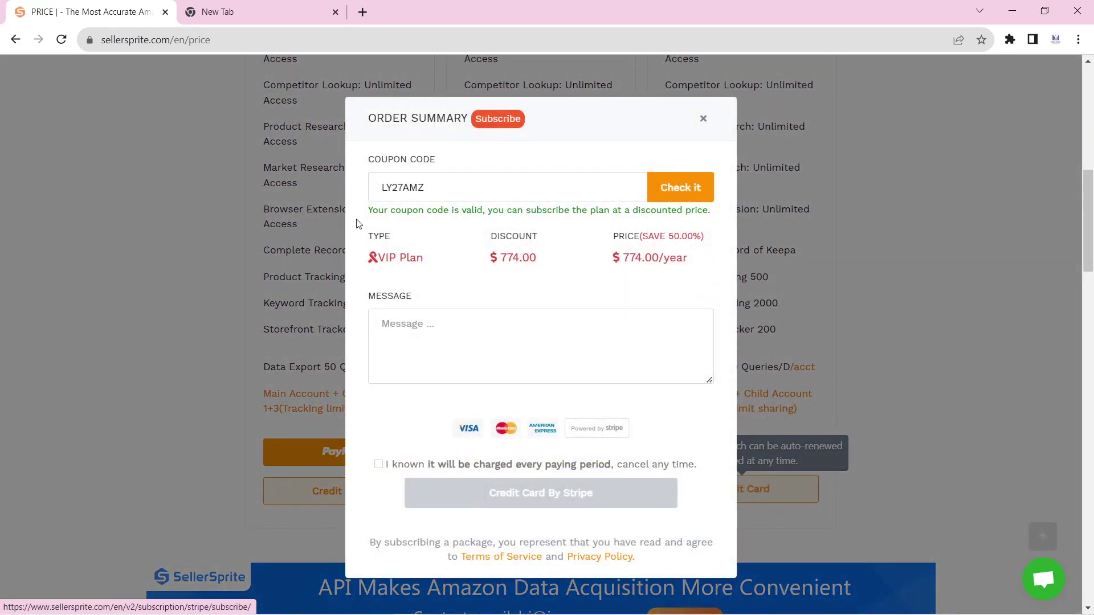
{"action": "left_click_drag", "start_coordinate": [665, 237], "coordinate": [711, 241]}
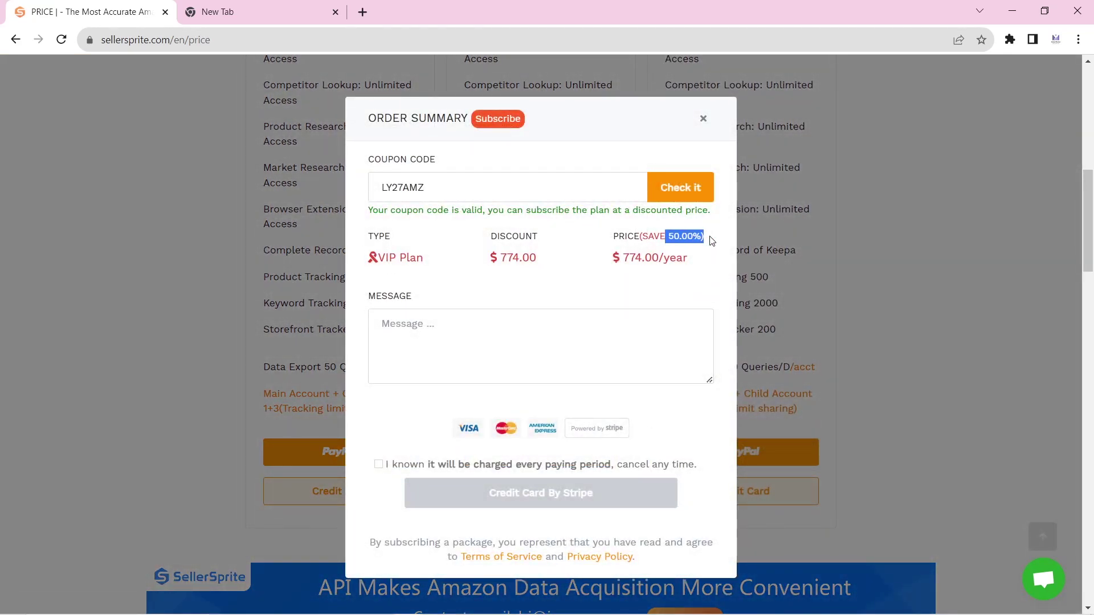